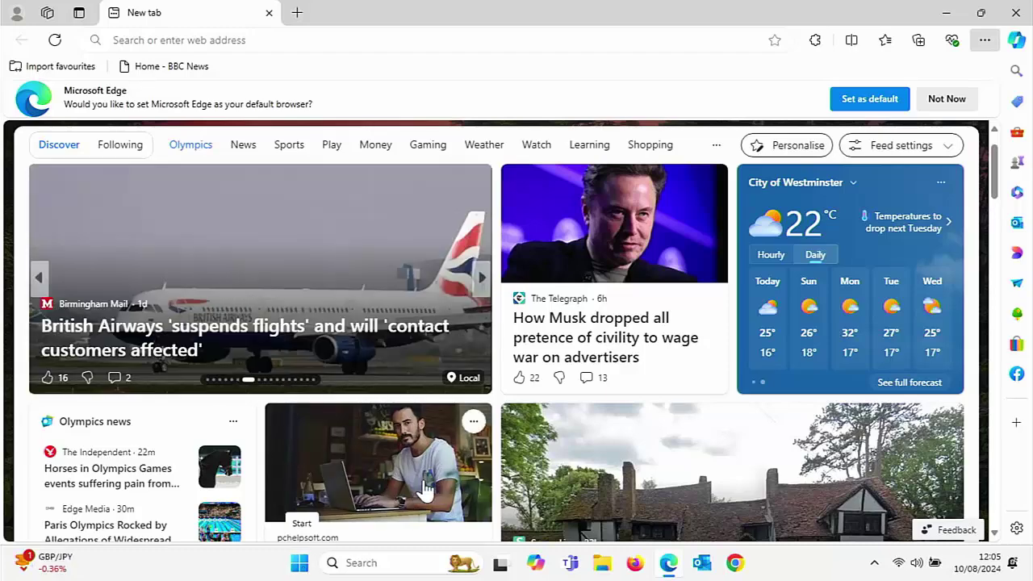
- Close the Edge window and bring up the Windows Start menu
left_click(1015, 19)
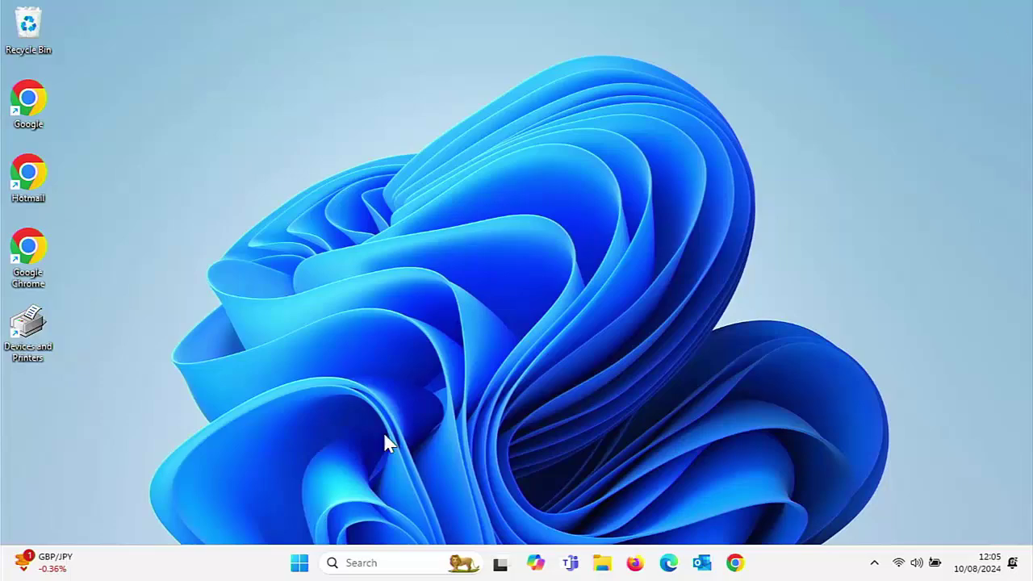
left_click(299, 563)
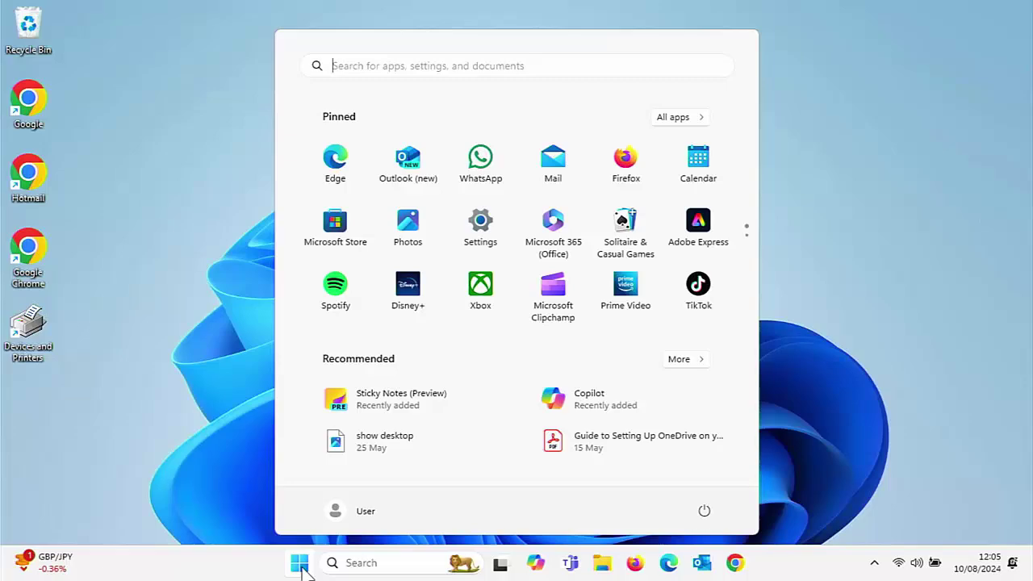
- Search Start for regedit and run Registry Editor as administrator
type("reg")
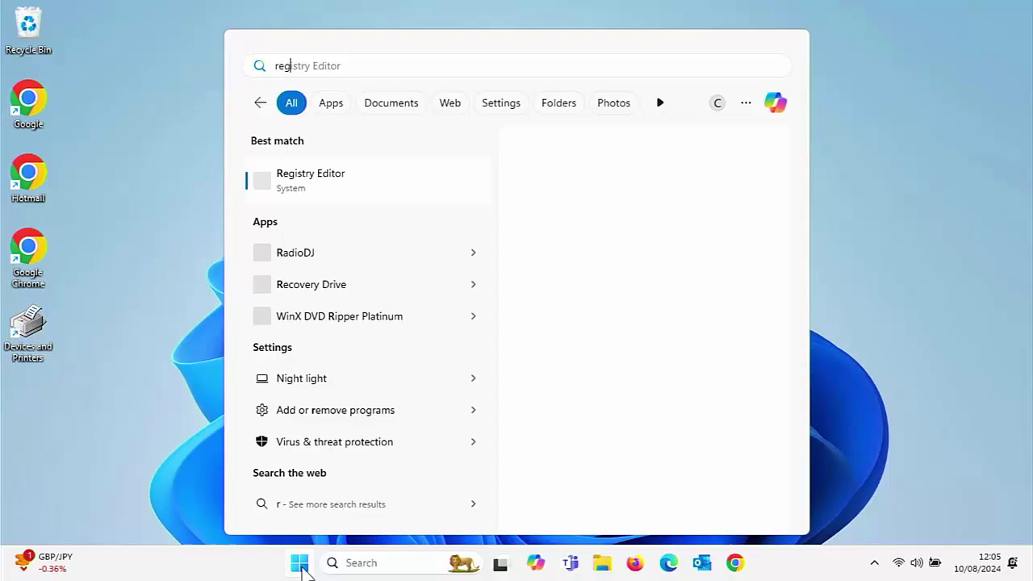
type("edit")
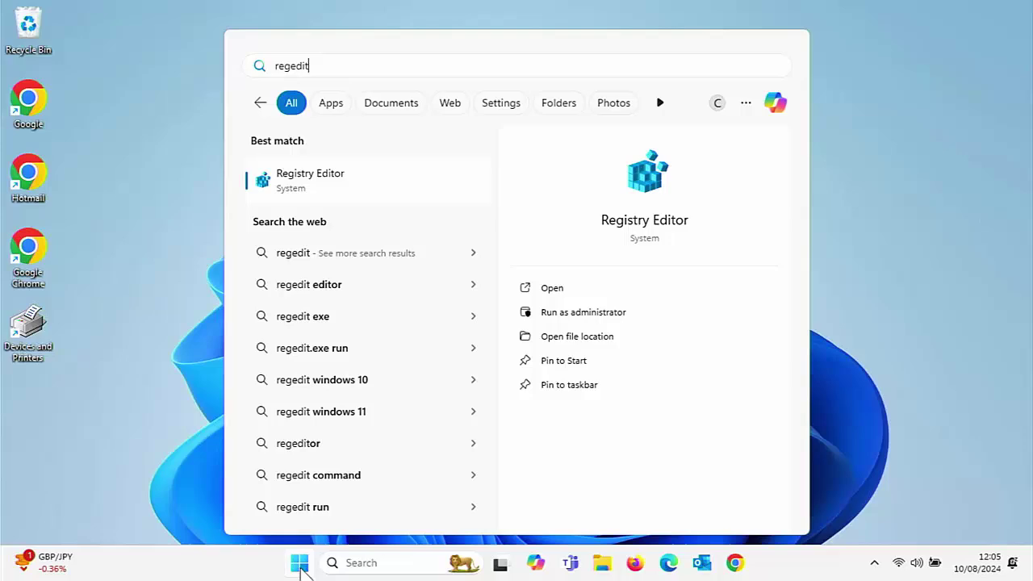
right_click(292, 188)
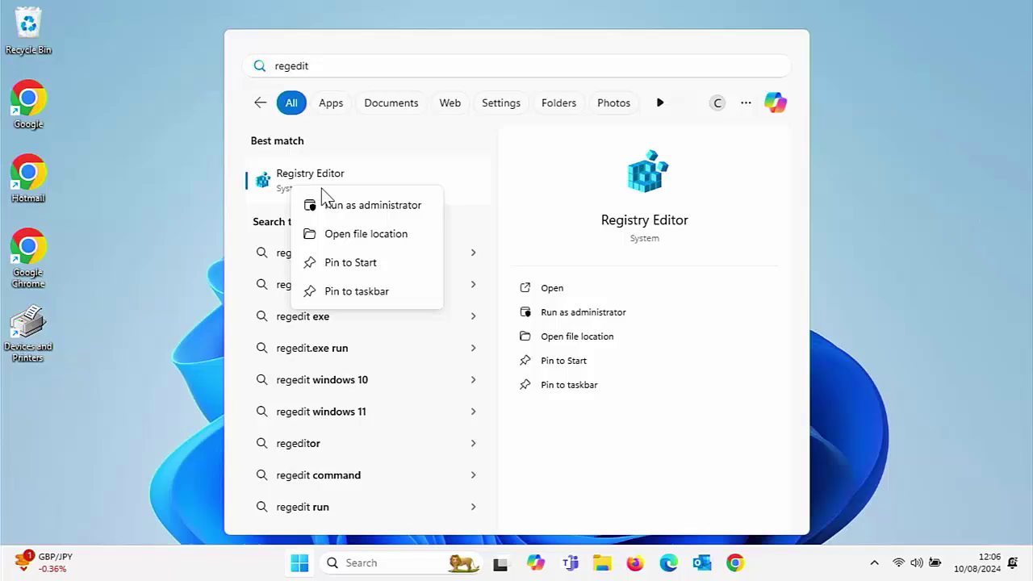
left_click(428, 206)
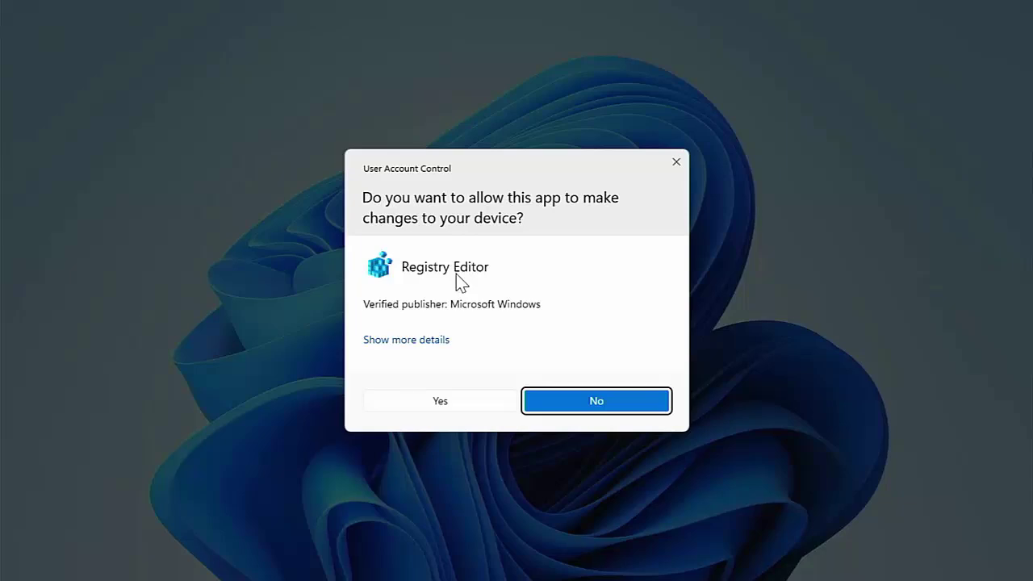
- Approve the UAC prompt and reset the address bar path to 'Computer\'
left_click(460, 403)
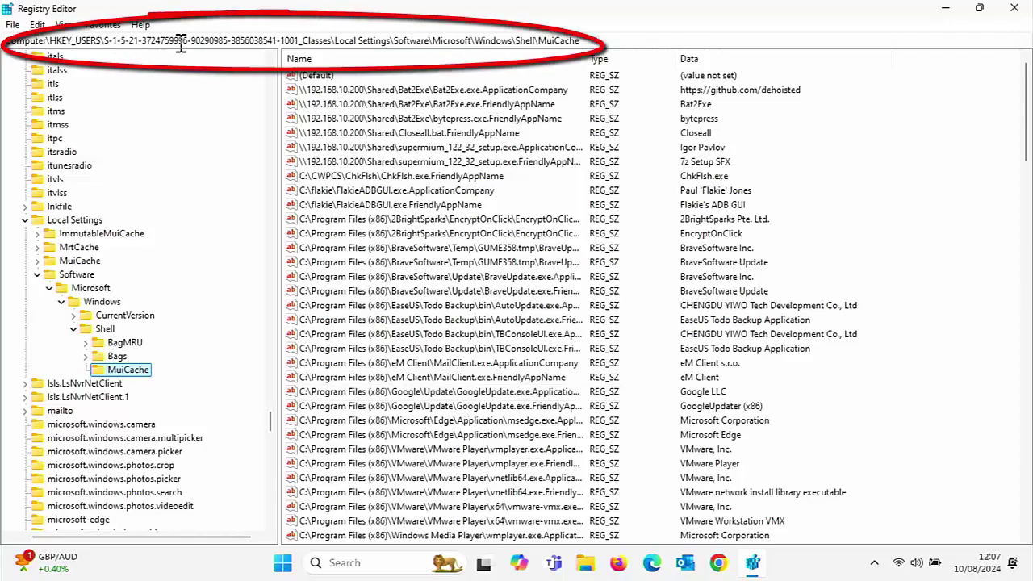
left_click(597, 41)
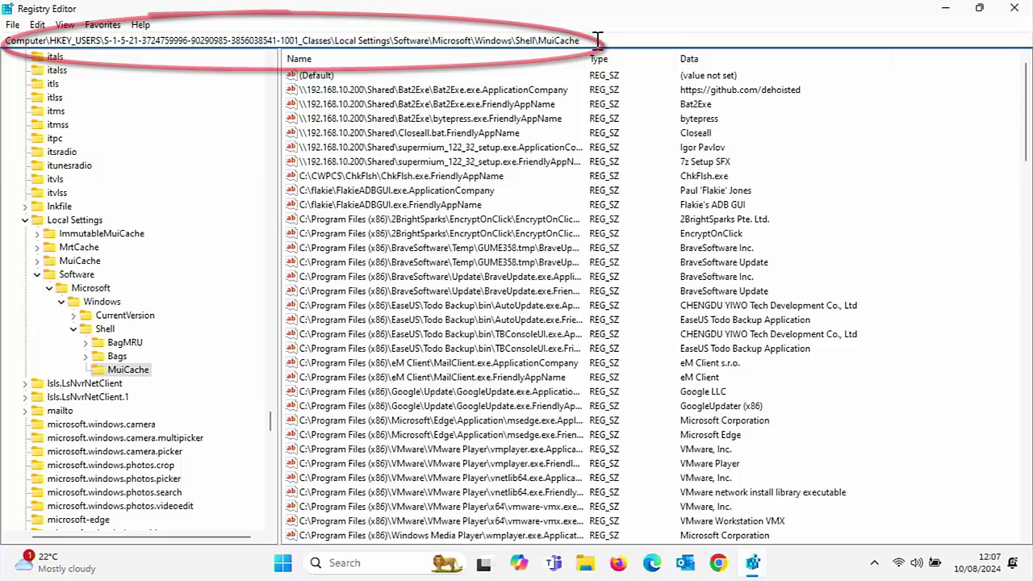
key("BackSpace")
key("BackSpace")
key("BackSpace")
key("BackSpace")
key("BackSpace")
key("BackSpace")
key("BackSpace")
key("BackSpace")
key("BackSpace")
key("BackSpace")
key("BackSpace")
key("BackSpace")
key("BackSpace")
key("BackSpace")
key("BackSpace")
key("BackSpace")
key("BackSpace")
key("BackSpace")
key("BackSpace")
key("BackSpace")
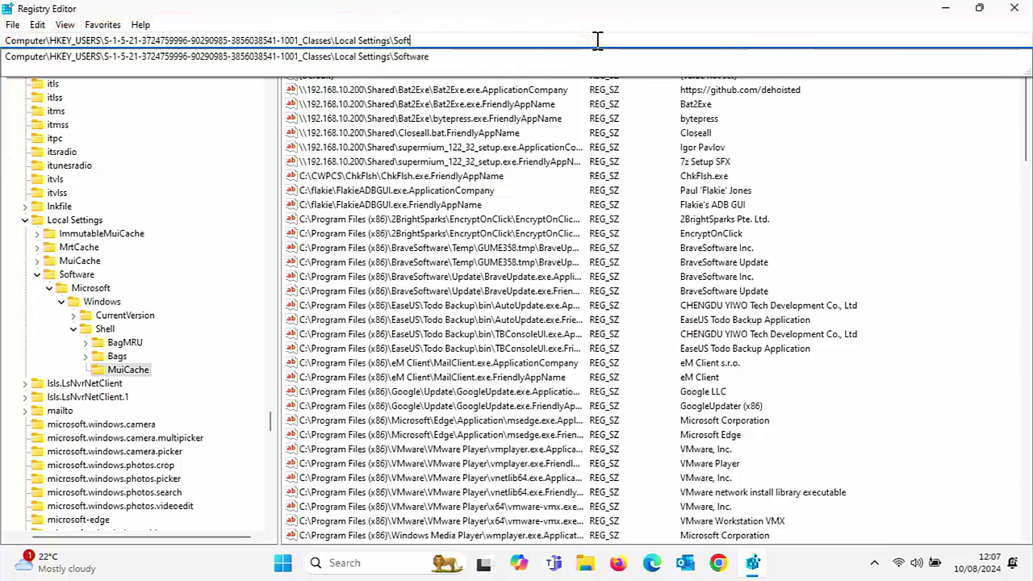
key("BackSpace")
key("BackSpace")
key("BackSpace")
key("BackSpace")
key("BackSpace")
key("BackSpace")
key("BackSpace")
key("BackSpace")
key("BackSpace")
key("BackSpace")
key("BackSpace")
key("BackSpace")
key("BackSpace")
key("BackSpace")
key("BackSpace")
key("BackSpace")
key("BackSpace")
key("BackSpace")
key("BackSpace")
key("BackSpace")
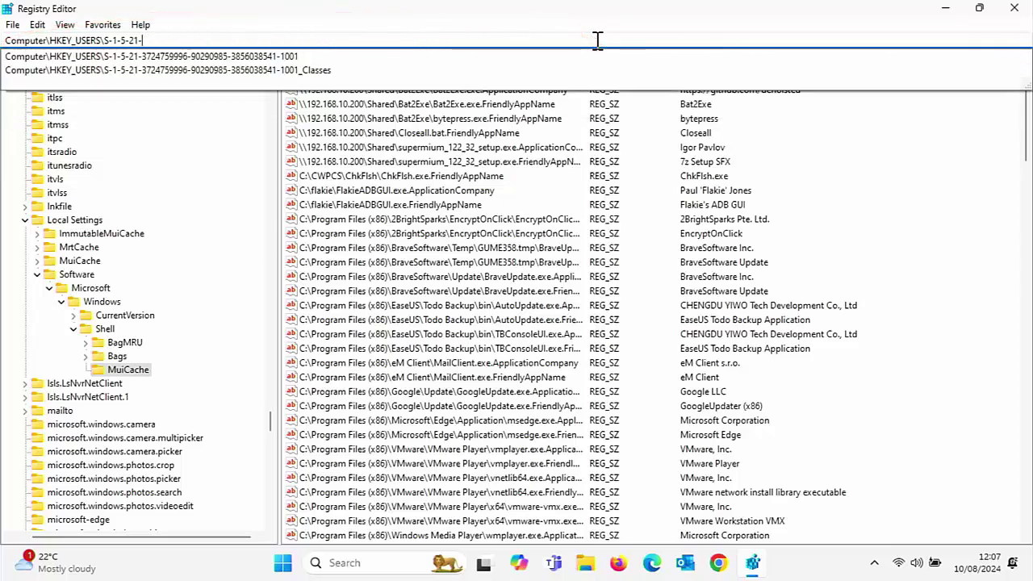
key("BackSpace")
key("BackSpace")
key("BackSpace")
key("BackSpace")
key("BackSpace")
key("BackSpace")
key("BackSpace")
key("BackSpace")
key("BackSpace")
key("BackSpace")
key("BackSpace")
key("BackSpace")
key("BackSpace")
key("BackSpace")
key("BackSpace")
key("BackSpace")
key("BackSpace")
key("BackSpace")
key("BackSpace")
key("BackSpace")
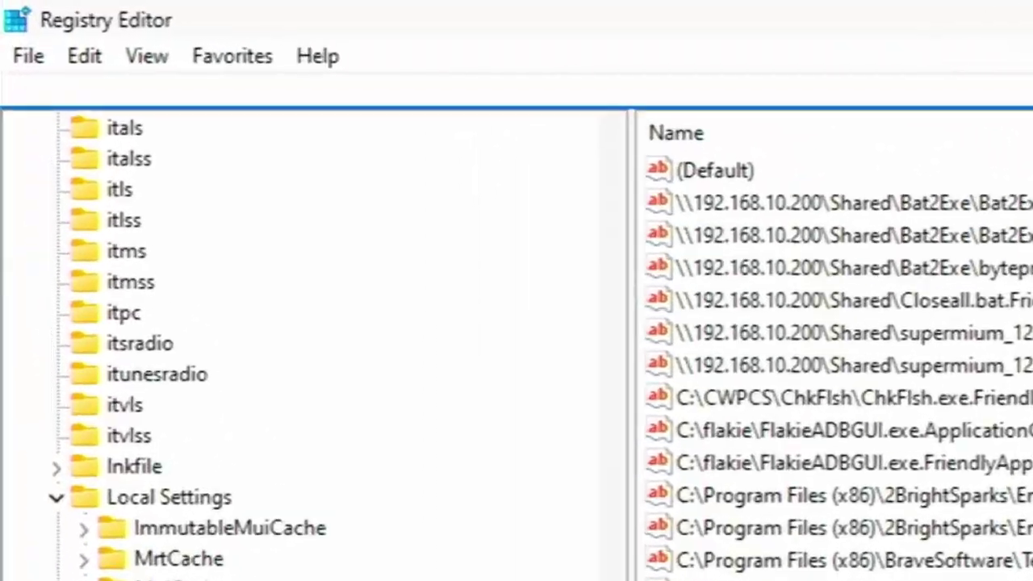
type("Computer")
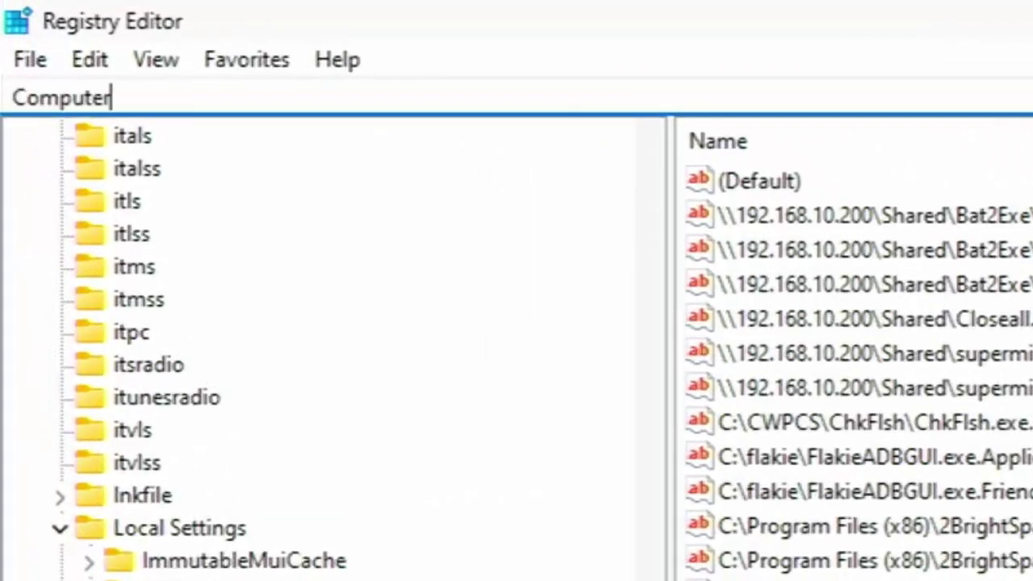
type("\\")
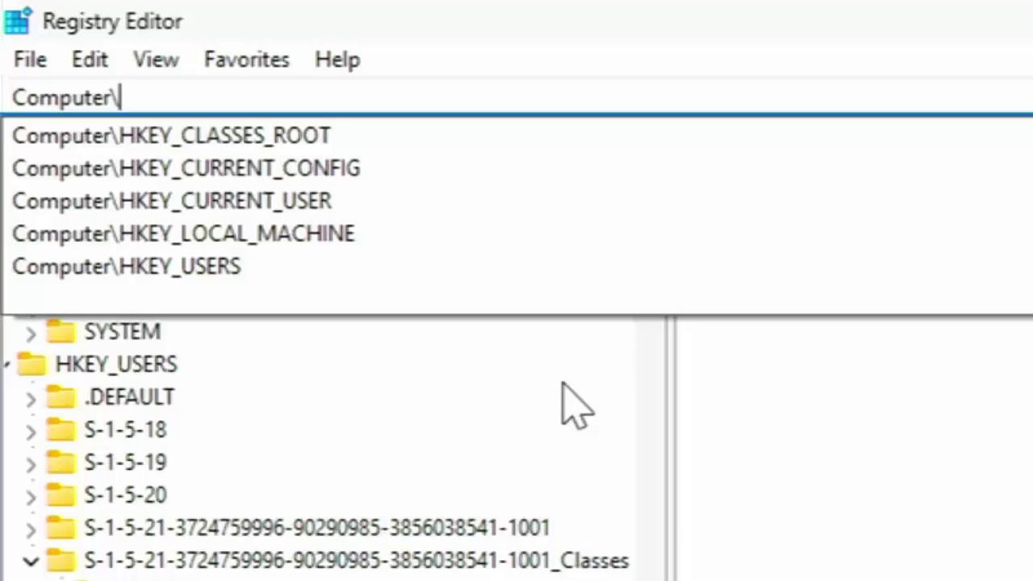
- Autocomplete the address bar path to HKEY_LOCAL_MACHINE\SOFTWARE\Policies
key("Down")
key("Down")
key("Down")
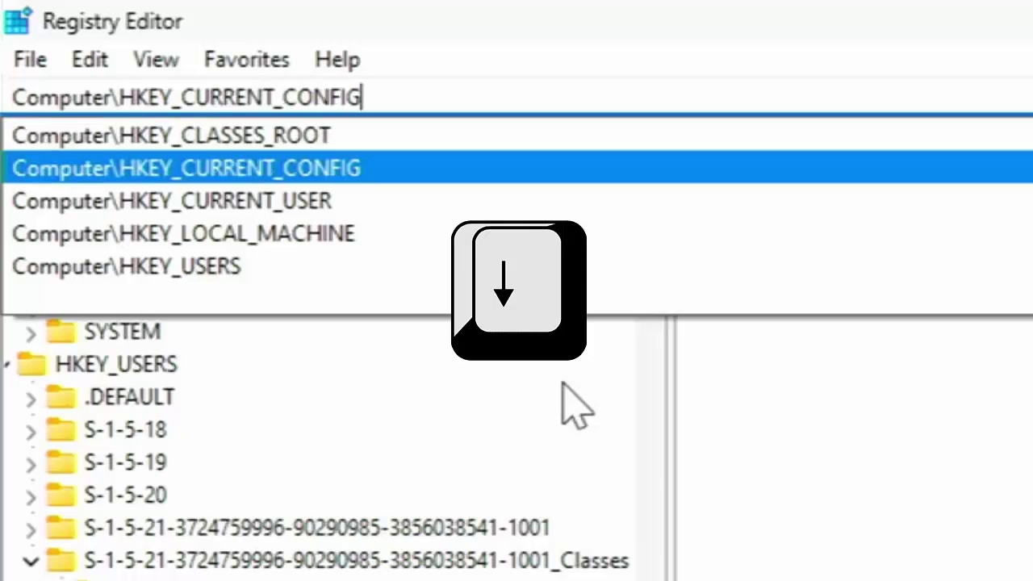
key("Down")
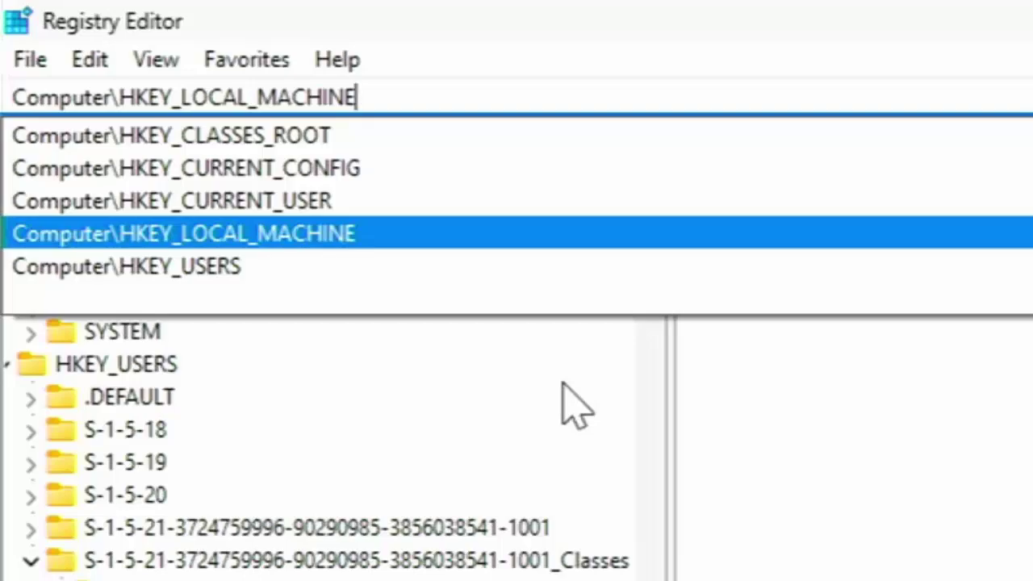
type("\\")
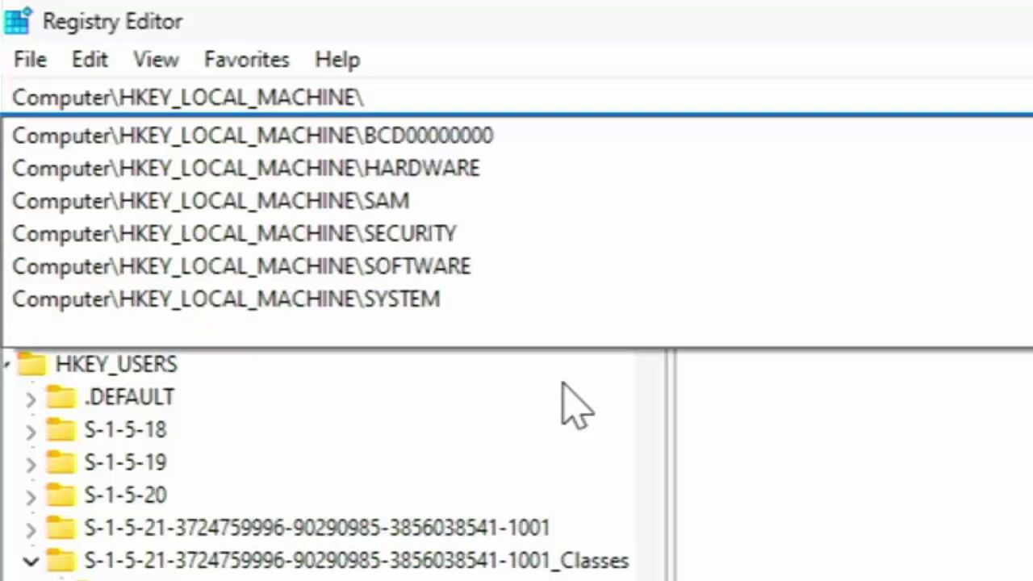
key("Down")
key("Down")
key("Down")
key("Down")
key("Down")
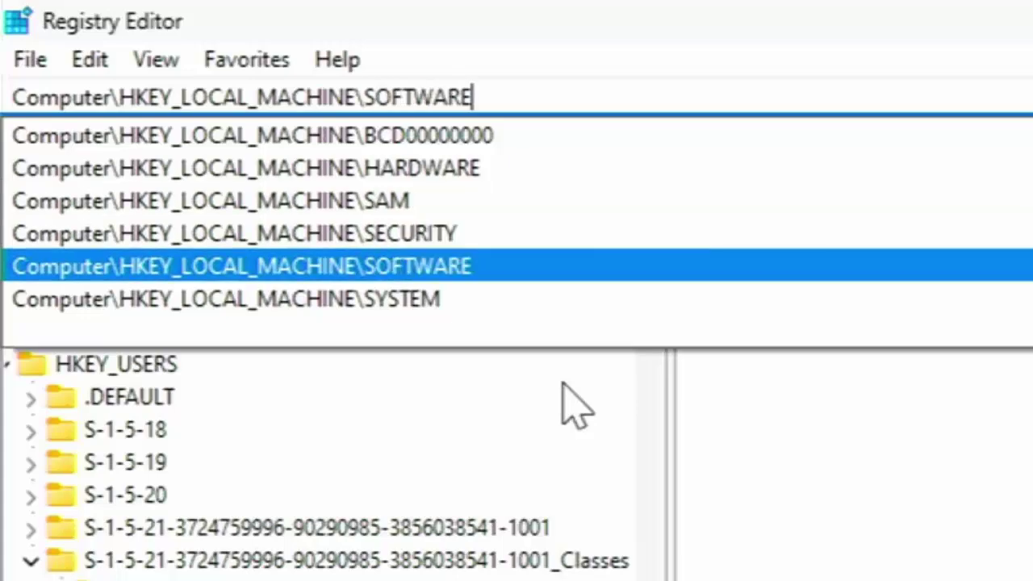
type("\\")
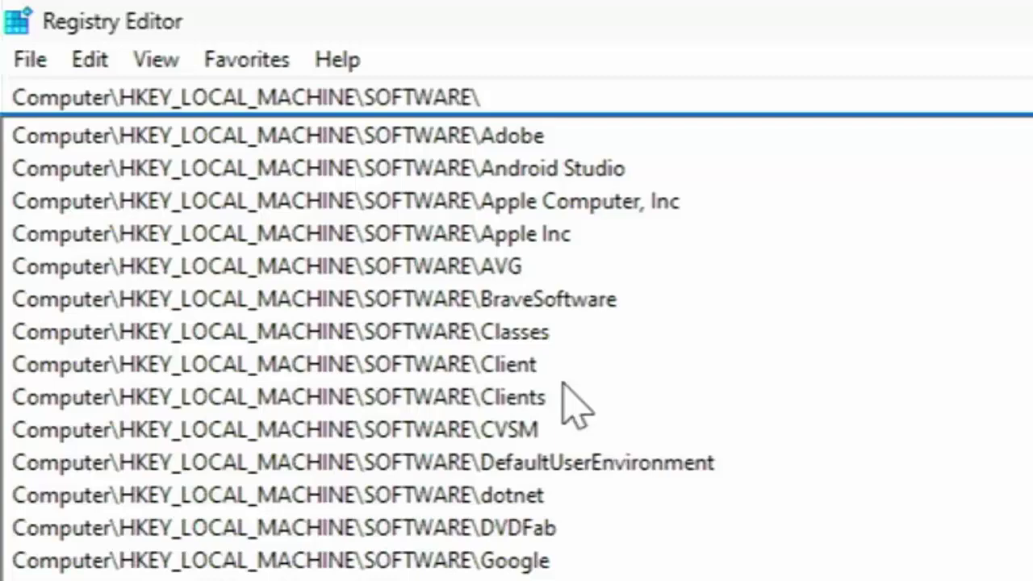
key("Down")
key("Down")
key("Down")
key("Down")
key("Down")
key("Down")
key("Down")
key("Down")
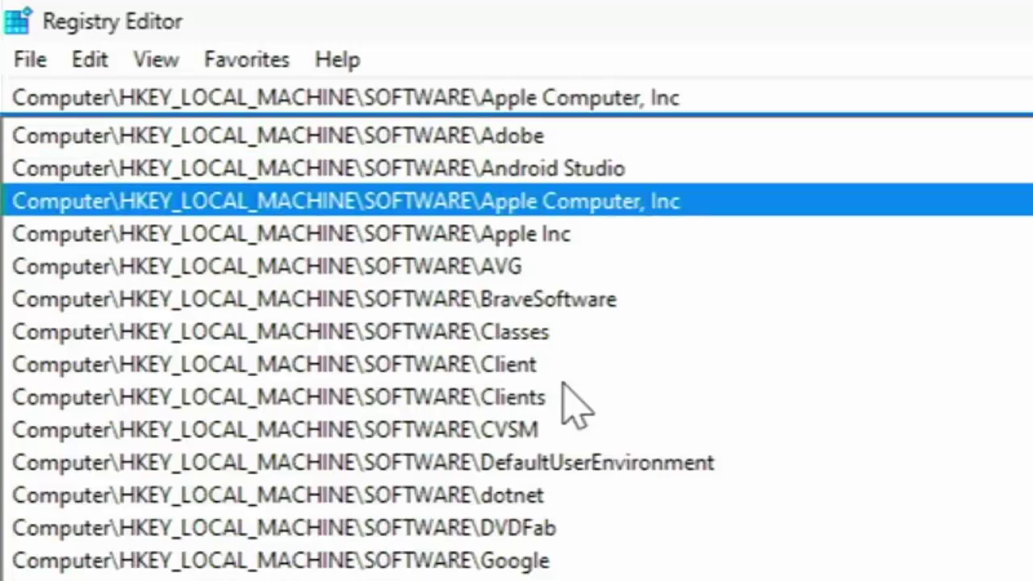
key("Down")
key("Down")
key("Down")
key("Down")
key("Down")
key("Down")
key("Down")
key("Down")
key("Down")
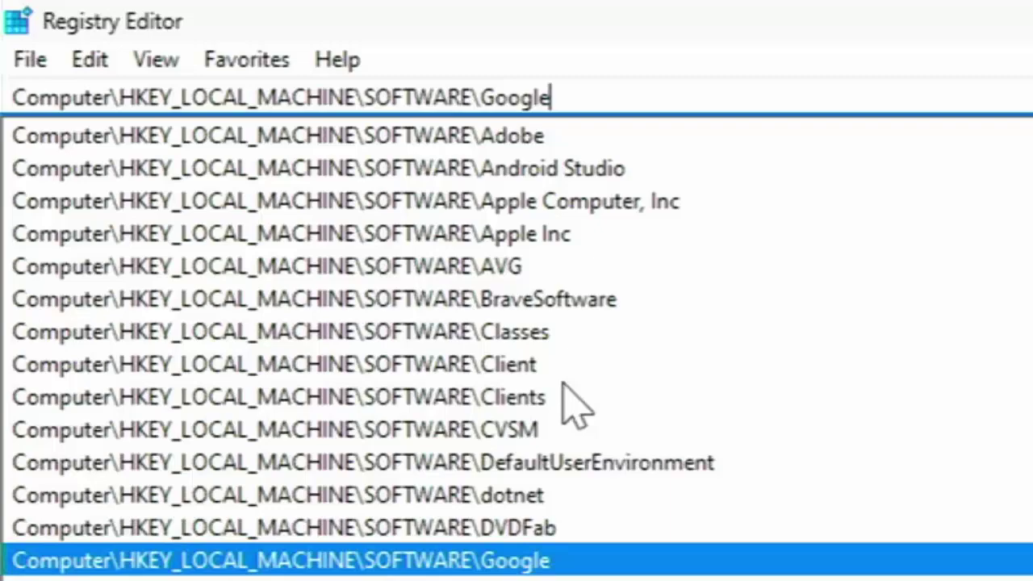
key("Down")
key("Down")
key("Down")
key("Down")
key("Down")
key("Down")
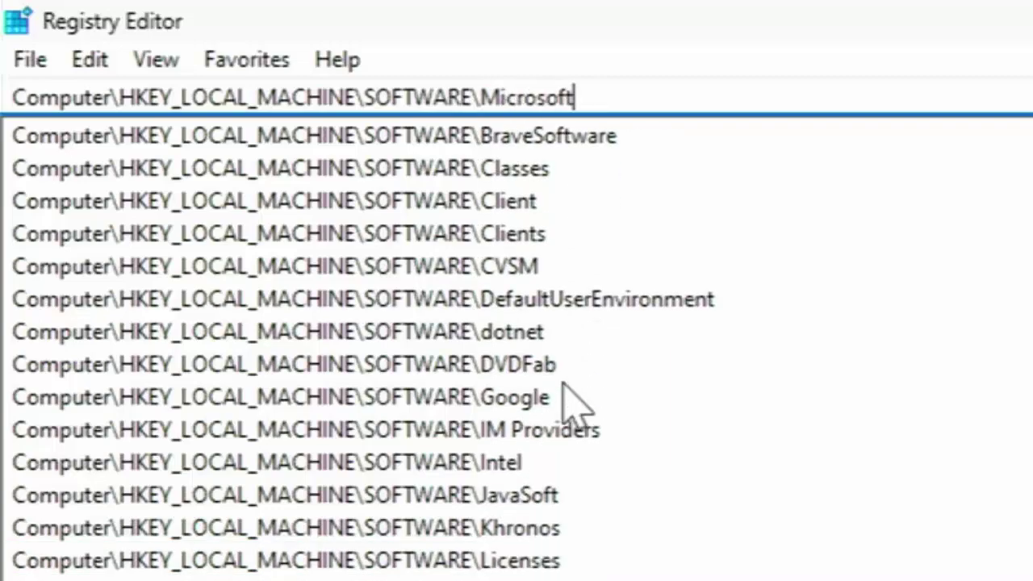
key("Down")
key("Down")
key("Down")
key("Down")
key("Down")
key("Down")
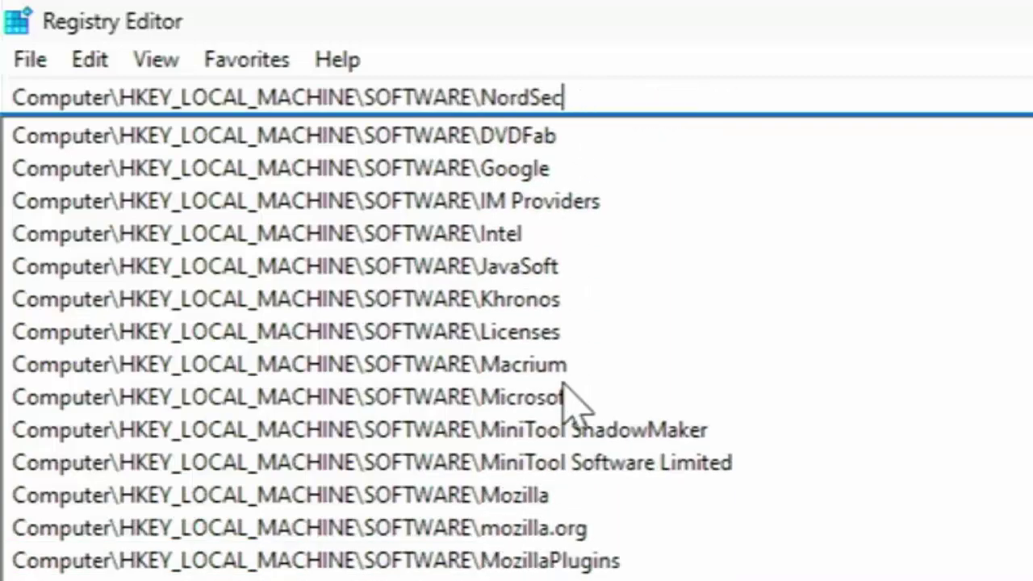
key("Down")
key("Down")
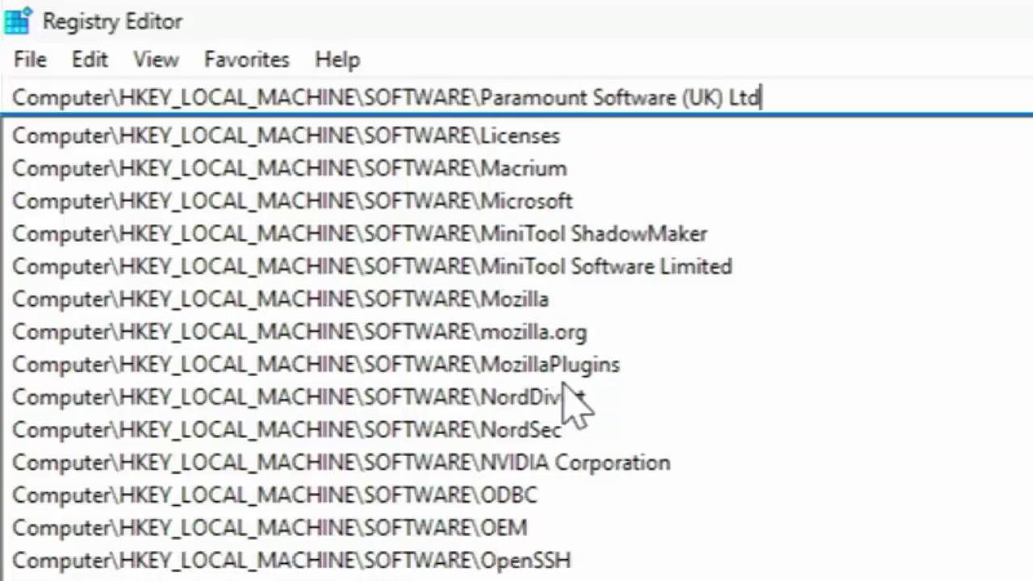
key("Down")
key("Down")
key("Down")
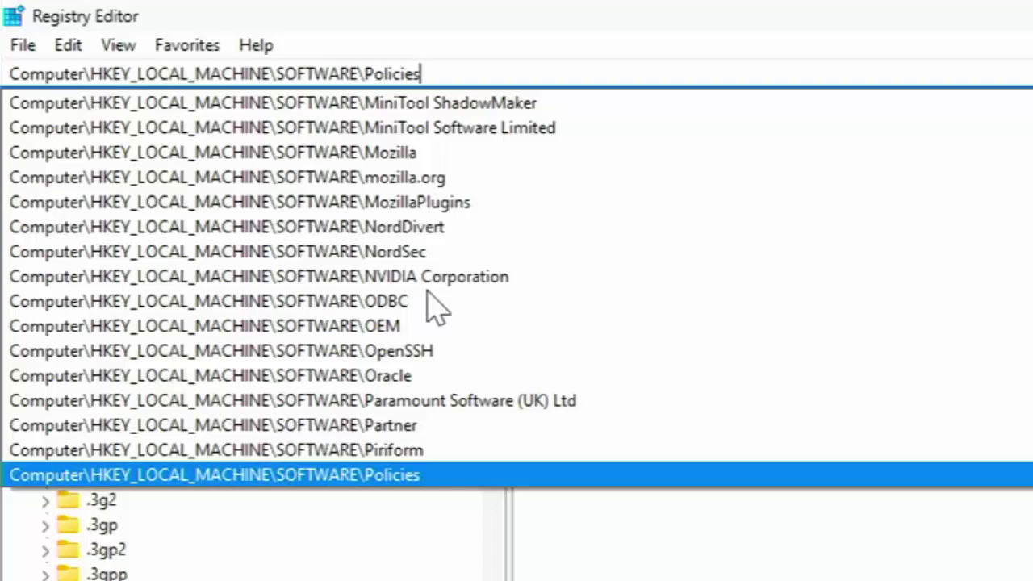
- Extend the path through Microsoft to the Edge key and go there
type("\\")
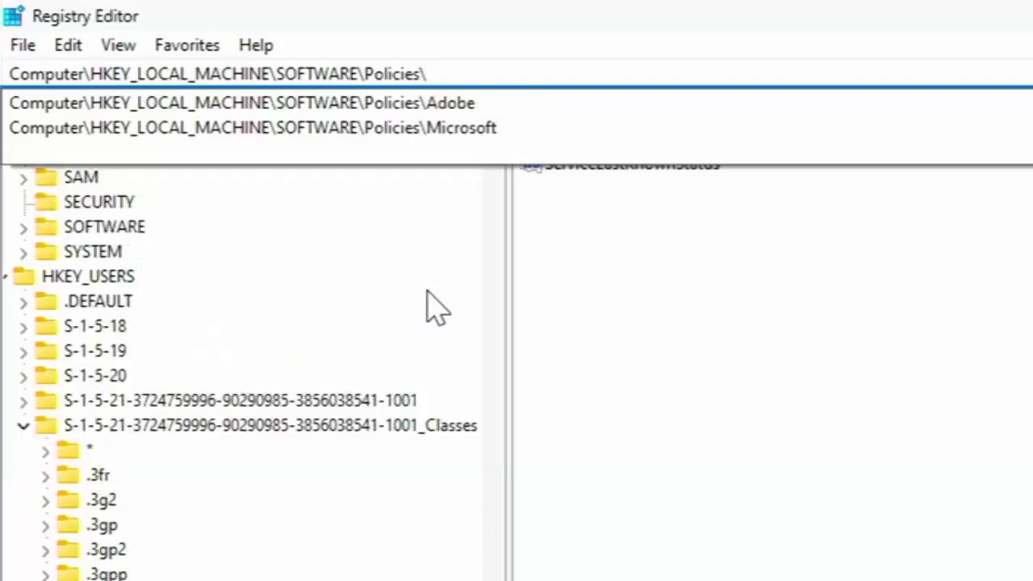
key("Down")
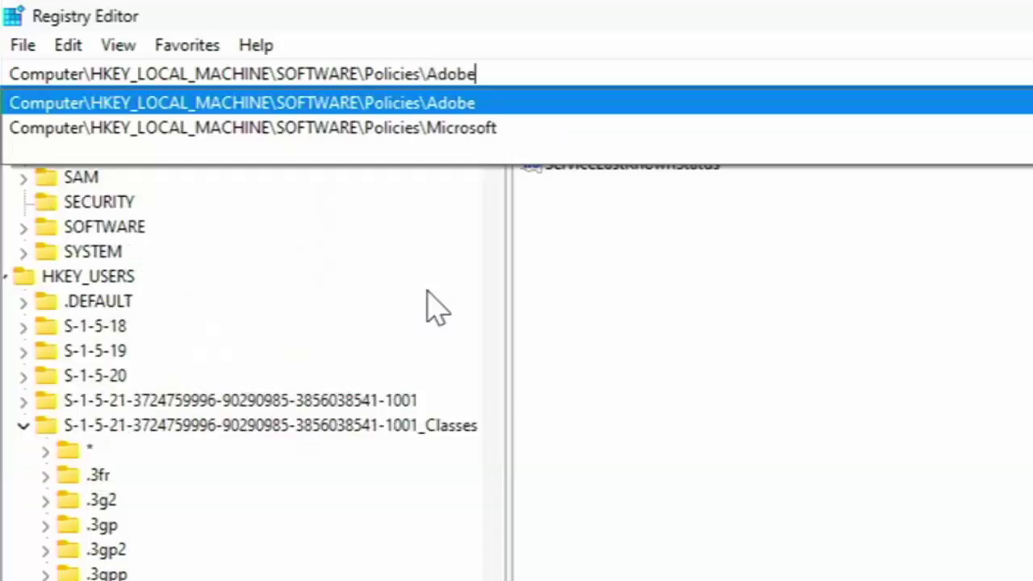
key("Down")
type("\\")
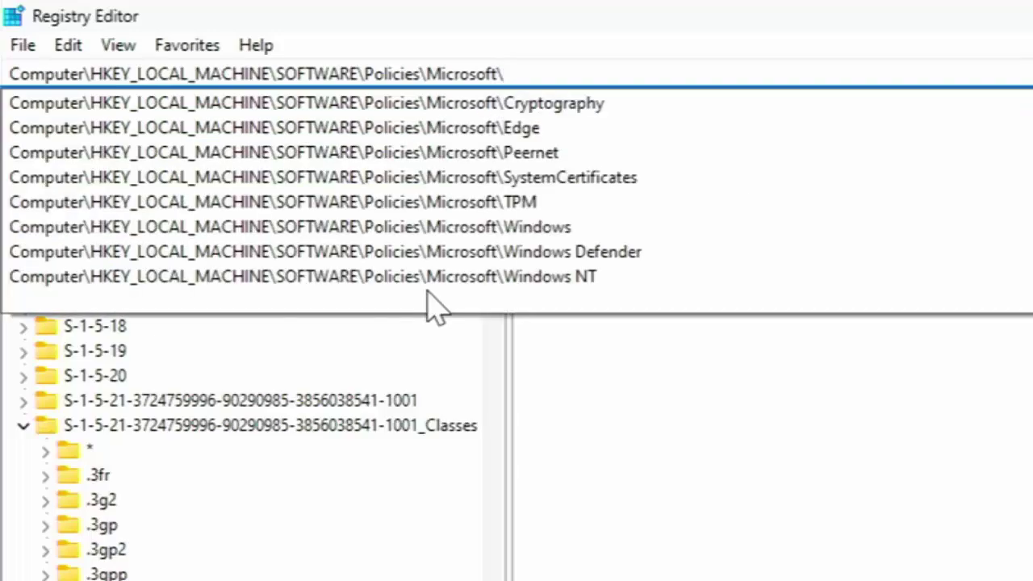
key("Down")
key("Down")
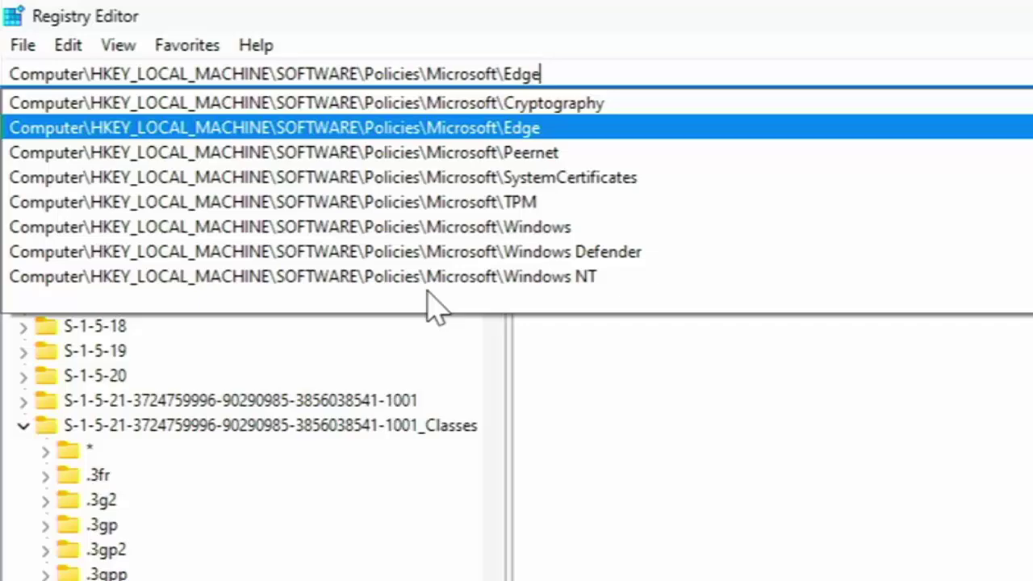
key("Return")
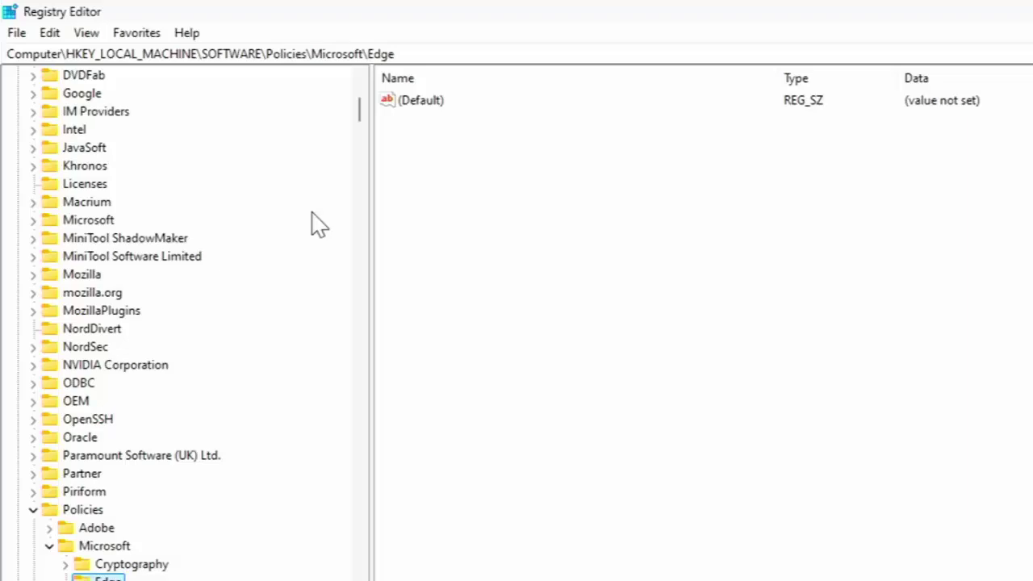
- Create a new DWORD (32-bit) value, New Value #1, in the Edge key
right_click(433, 213)
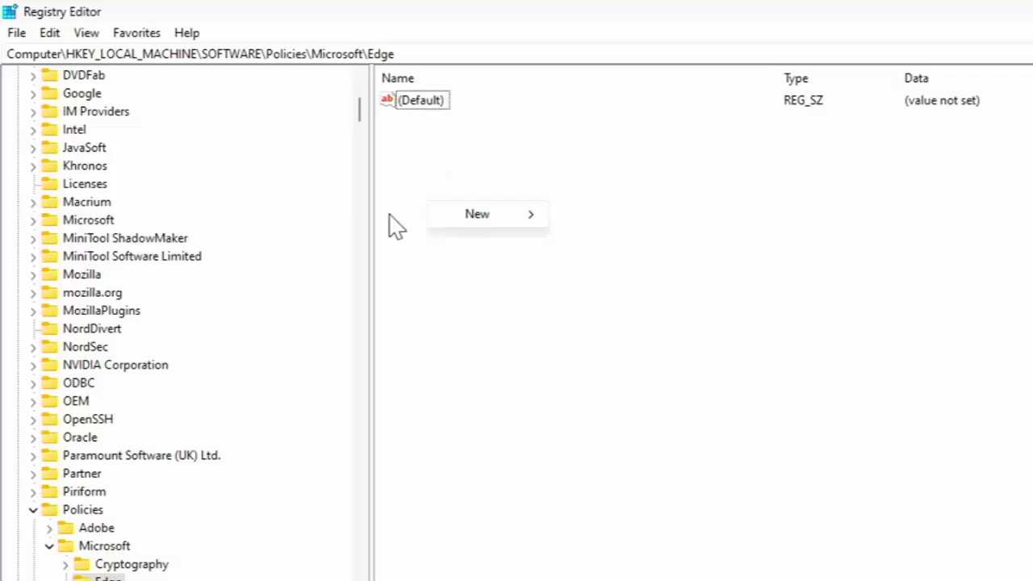
mouse_move(455, 226)
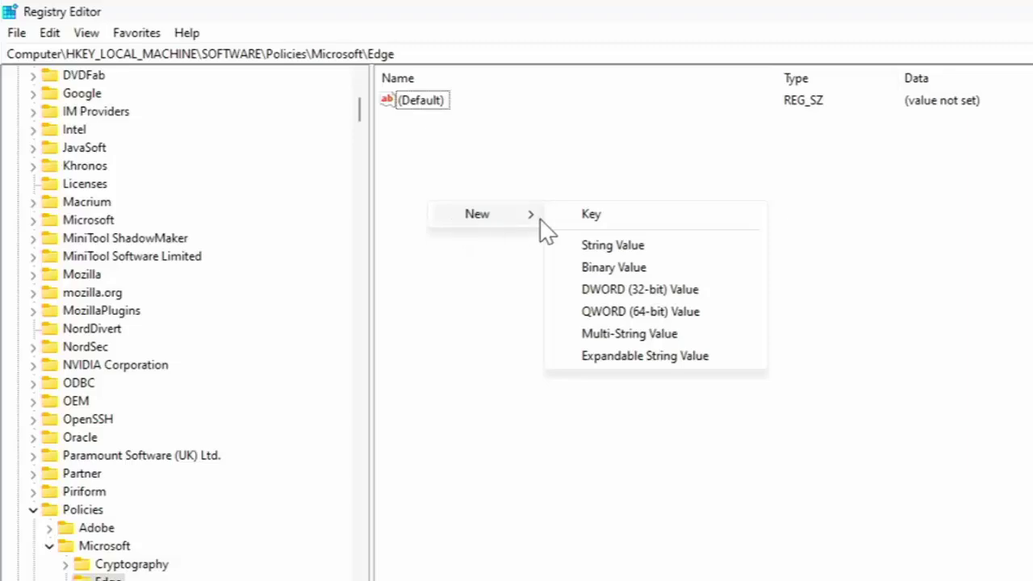
left_click(689, 297)
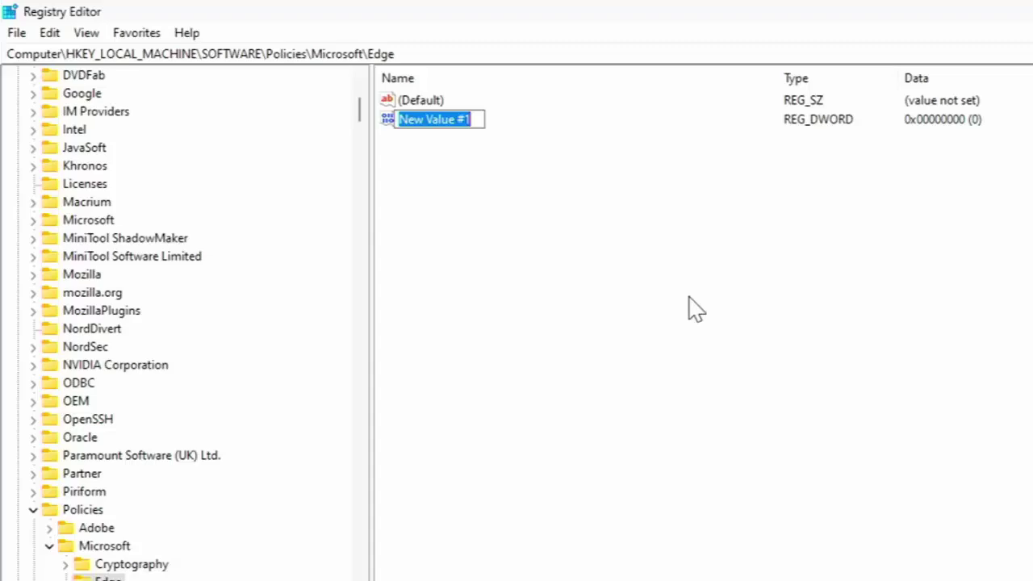
- Rename New Value #1 to DefaultBrowserSettingEnabled, keeping data 0
type("Default")
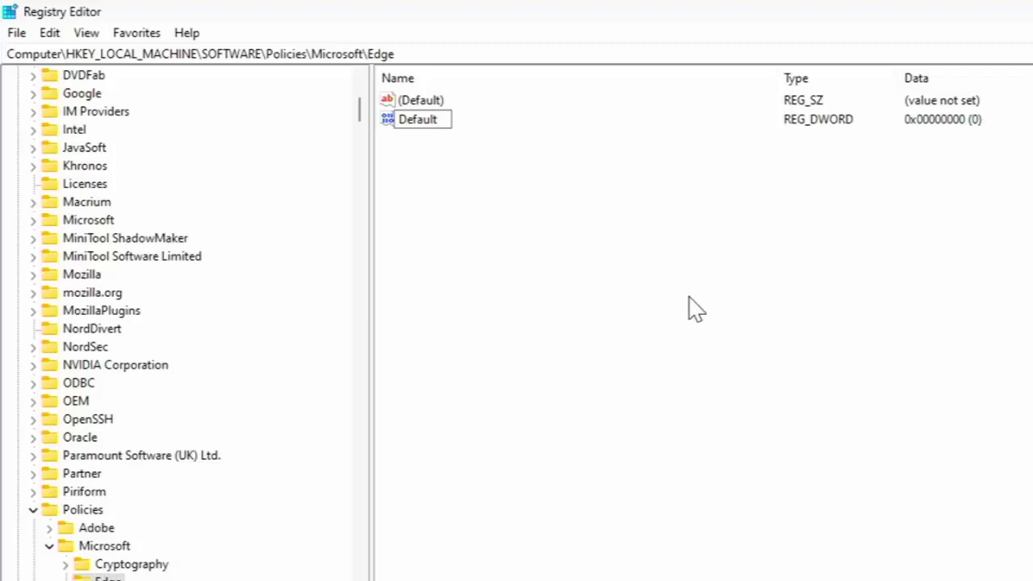
type("Browser")
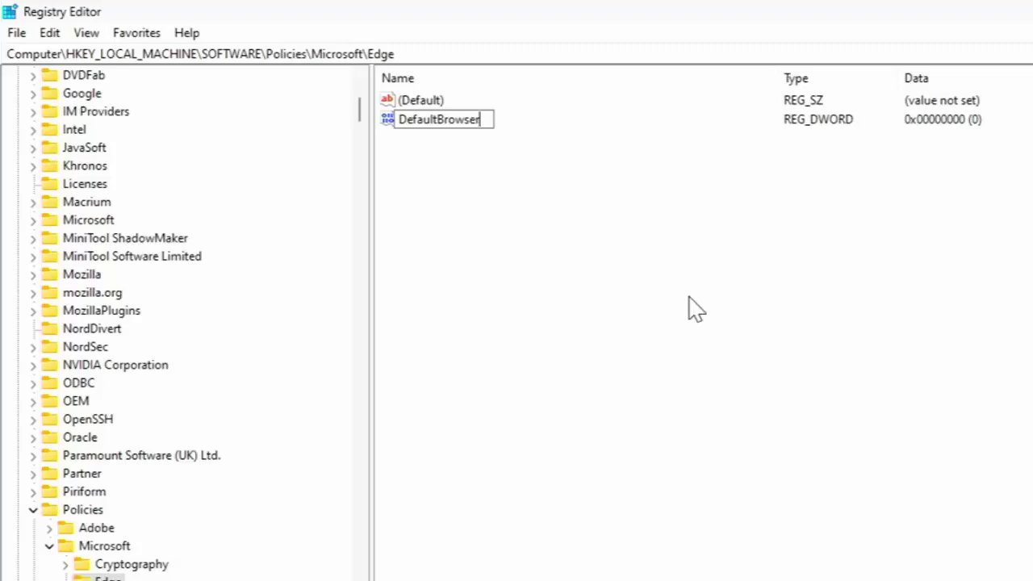
type("Setting")
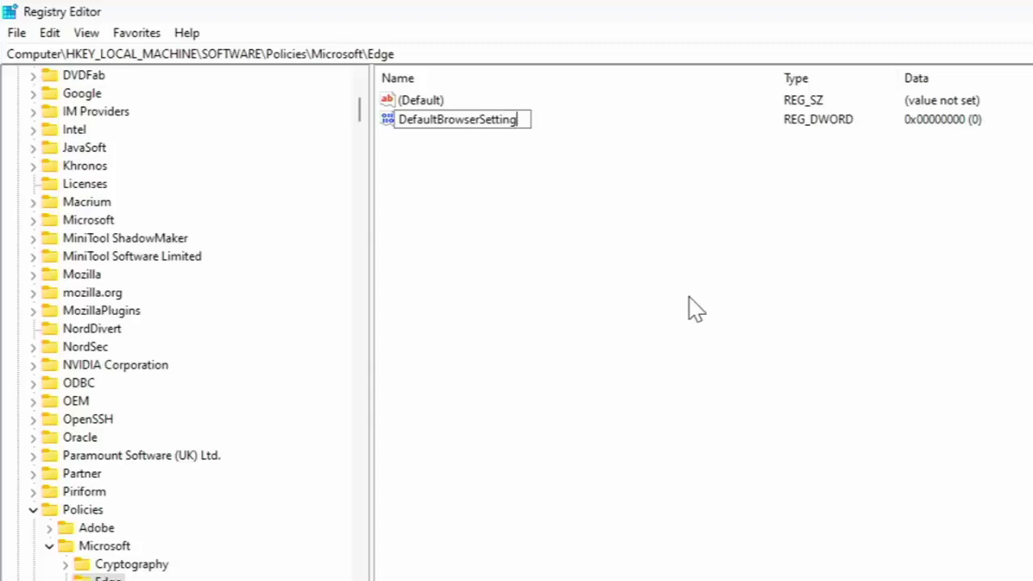
type("Enabled")
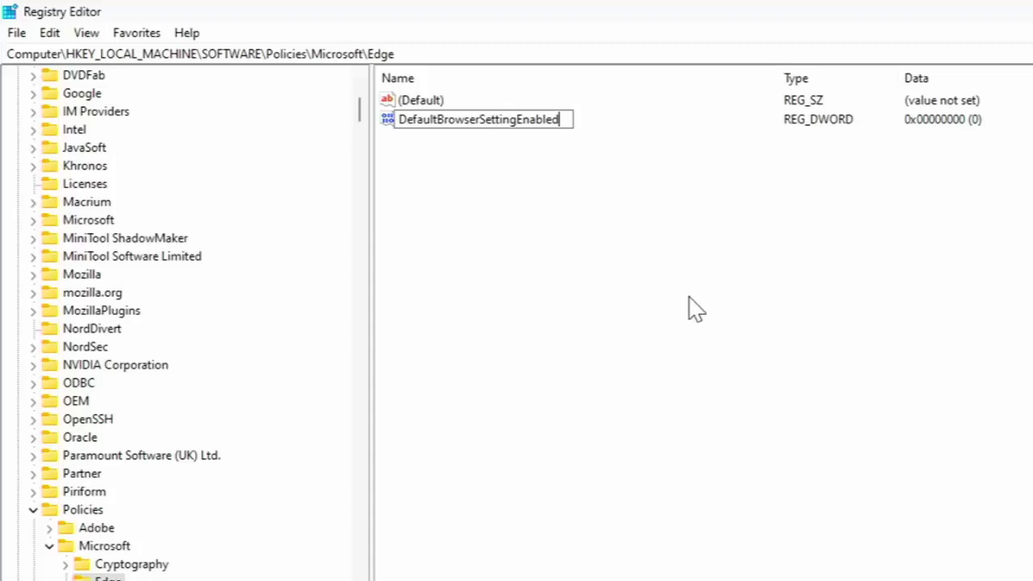
key("Return")
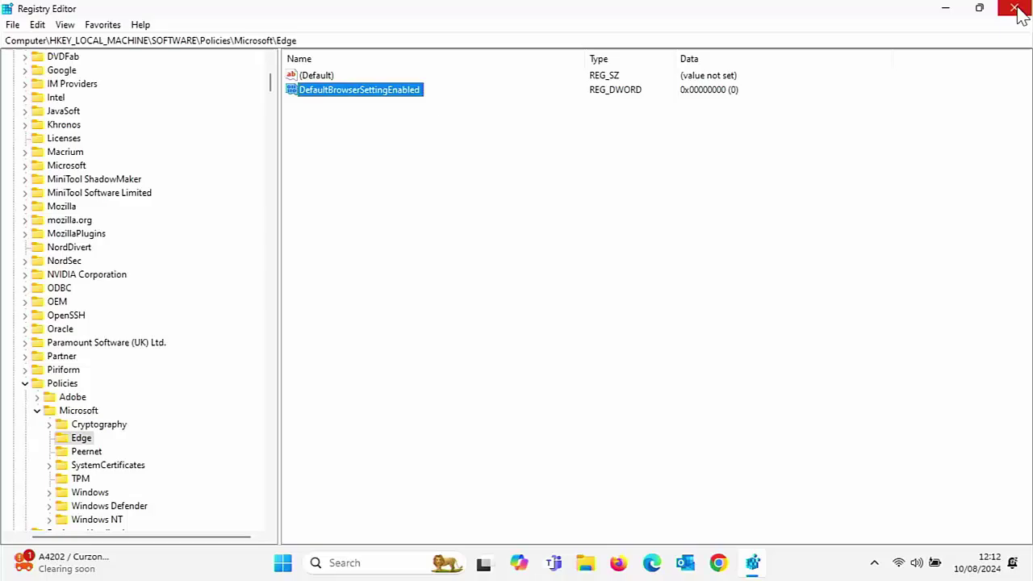
- Close Registry Editor, open Edge to confirm no default-browser prompt, then close it
left_click(1019, 10)
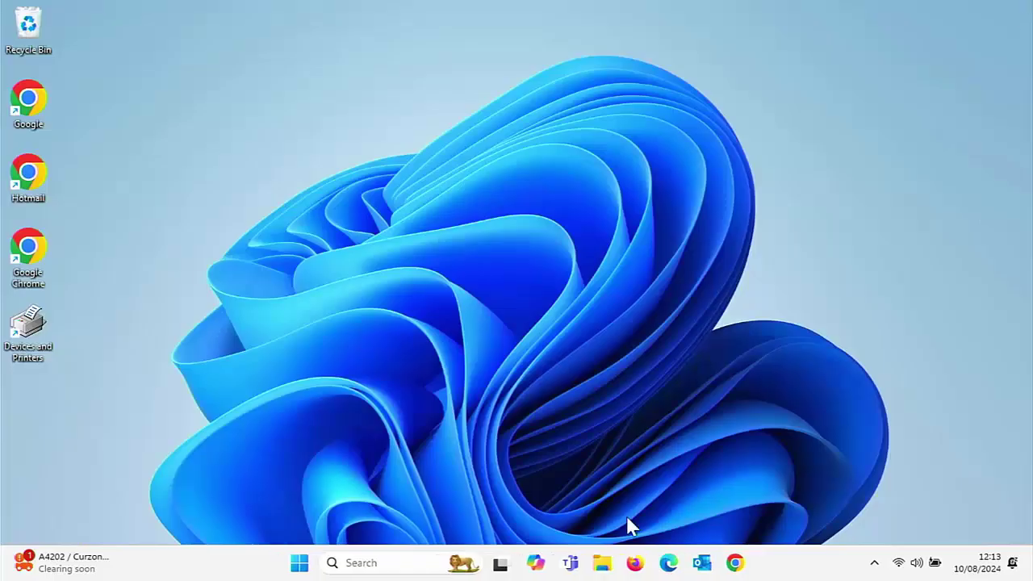
left_click(669, 562)
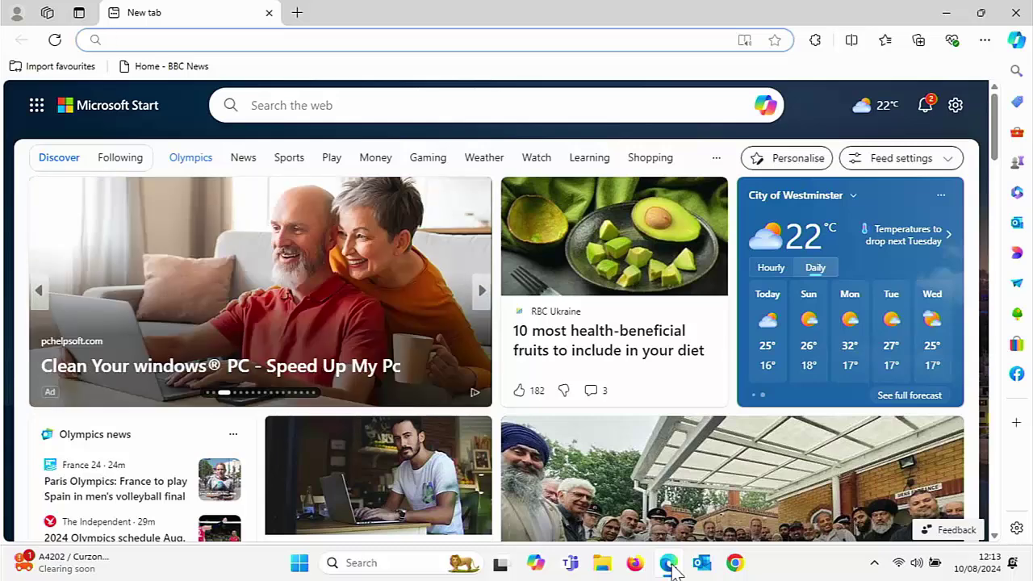
left_click(1025, 10)
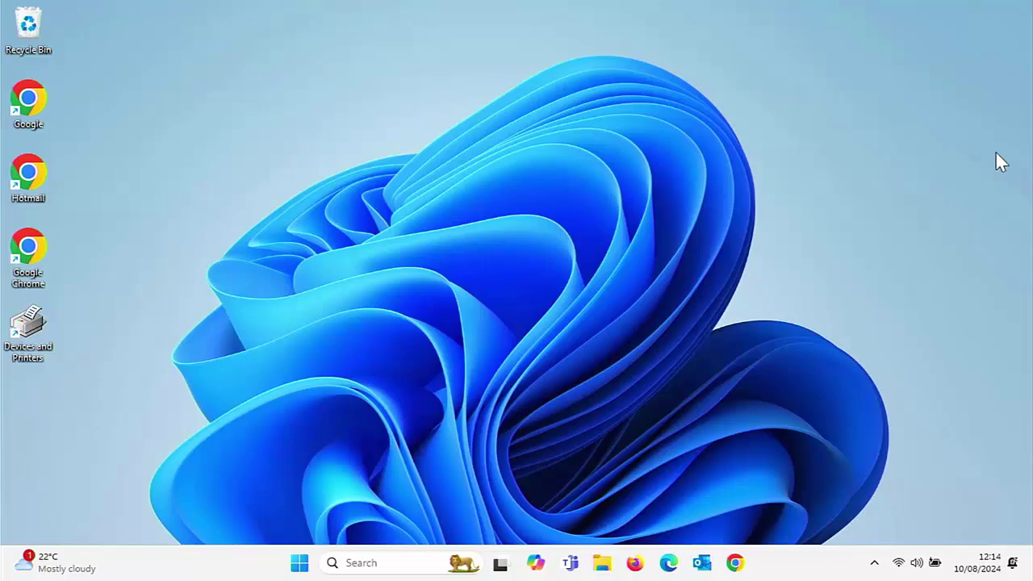
- Check Microsoft Edge's entry on the Settings Default apps page, then close Settings
left_click(300, 564)
left_click(476, 218)
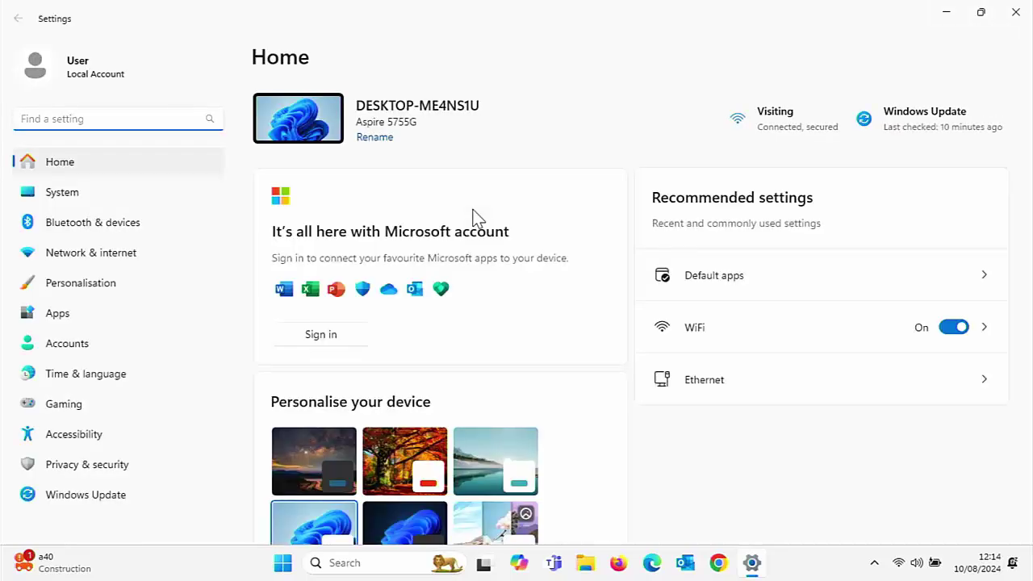
type("default")
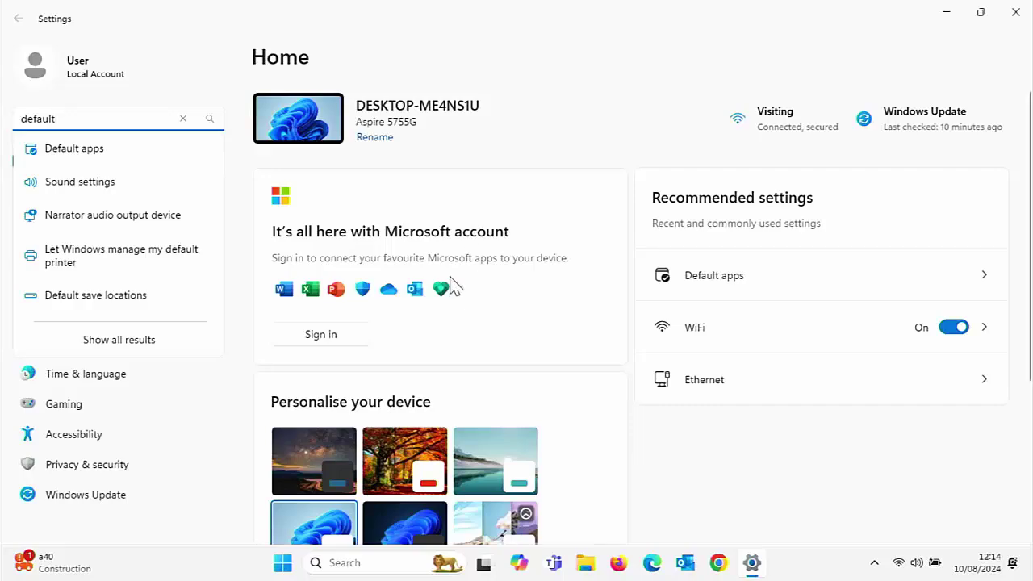
left_click(148, 152)
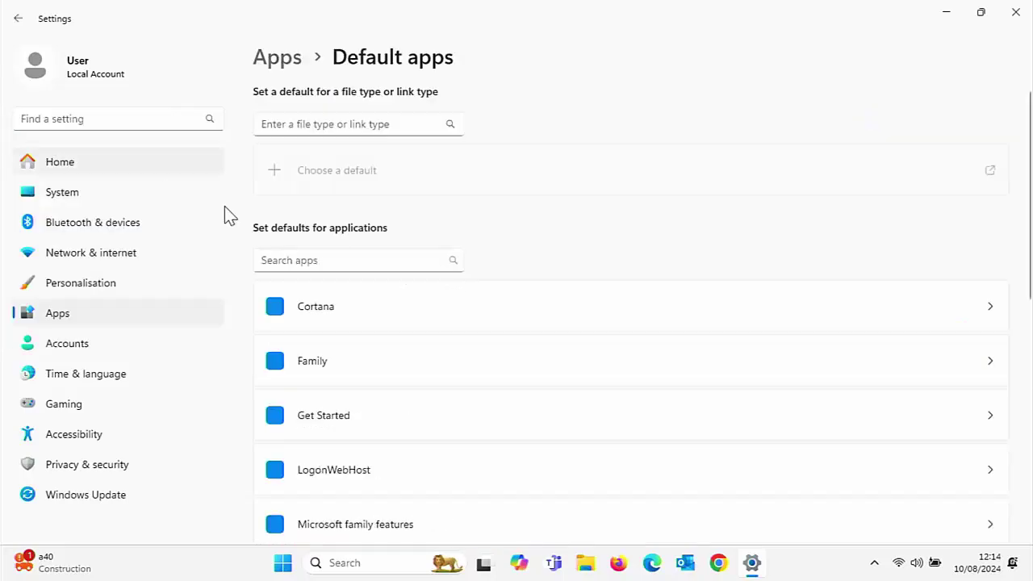
scroll(484, 347, "down", 3)
scroll(488, 350, "down", 8)
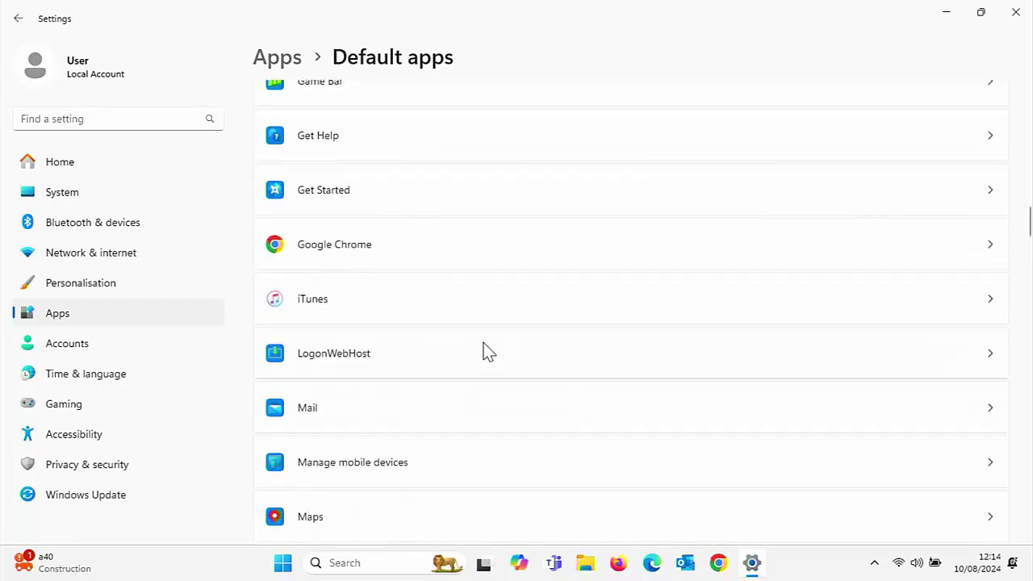
scroll(488, 353, "down", 6)
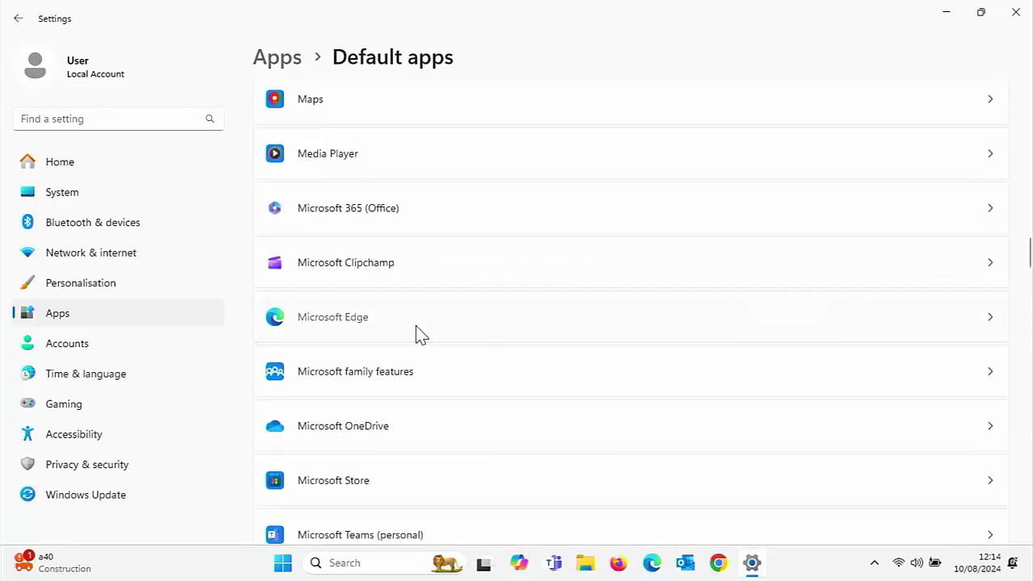
left_click(416, 325)
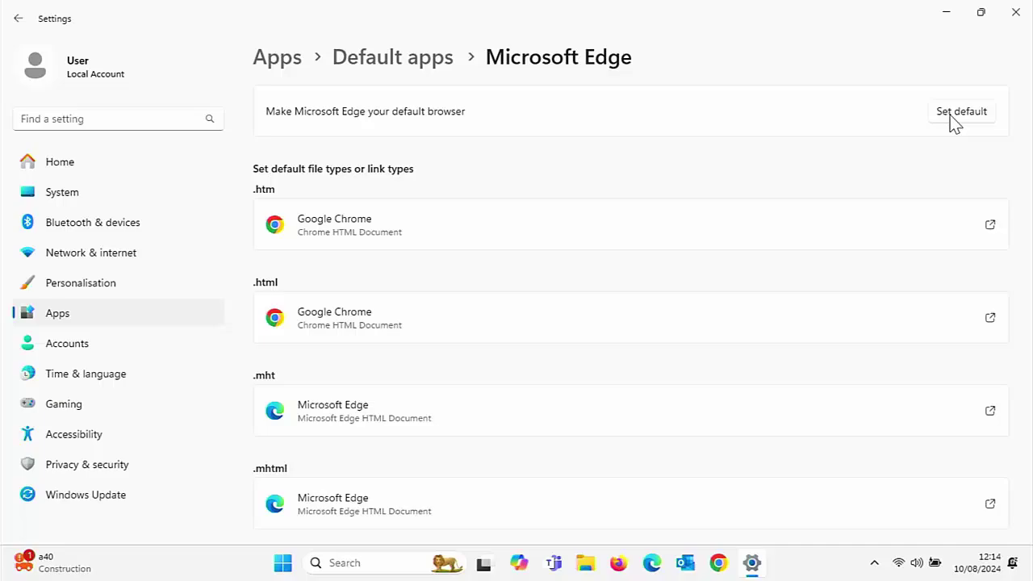
left_click(1015, 12)
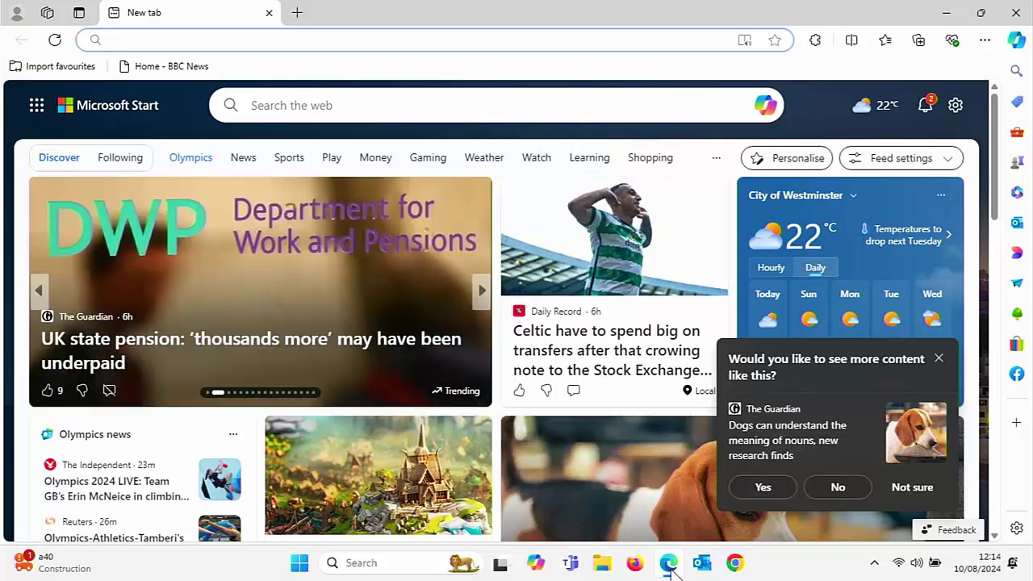
- Close Edge and relaunch Registry Editor via regedit as administrator, approving UAC
left_click(1015, 12)
left_click(299, 562)
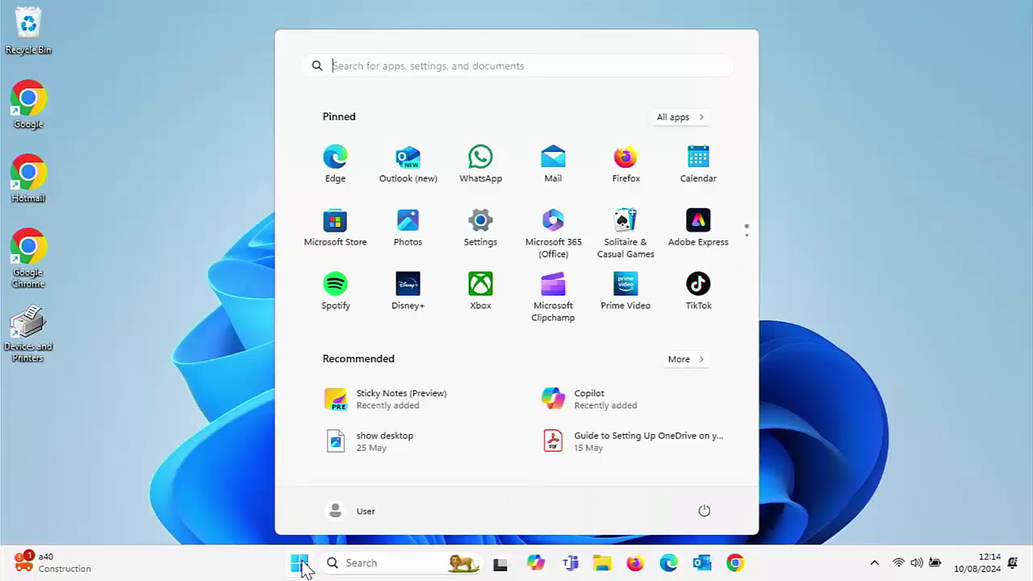
type("reg")
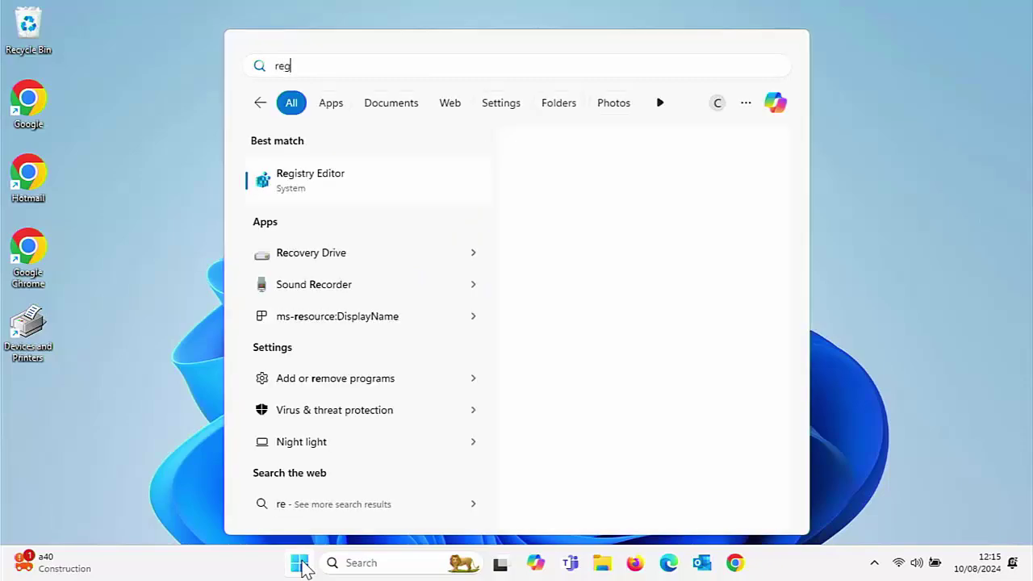
type("edit")
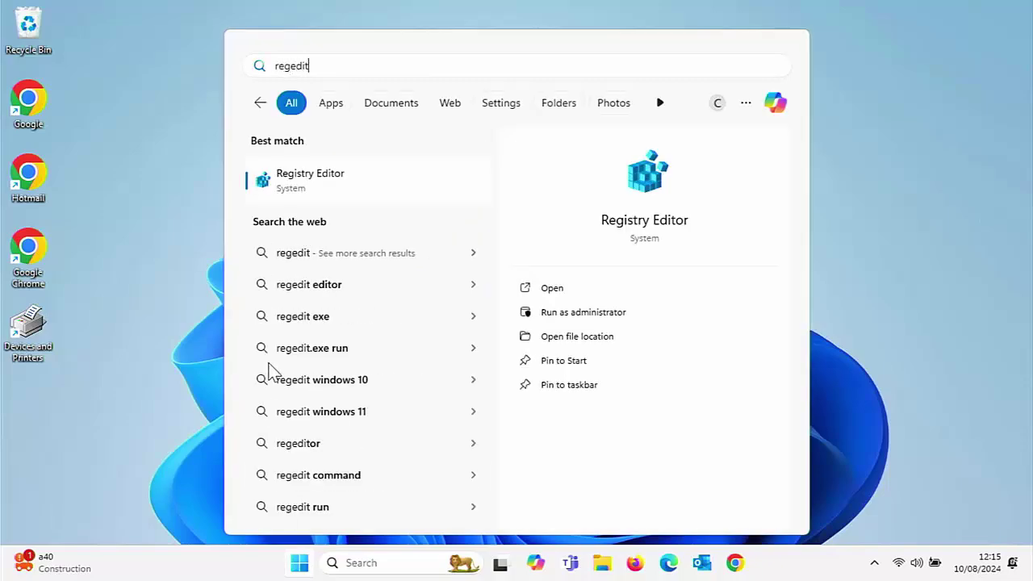
right_click(327, 188)
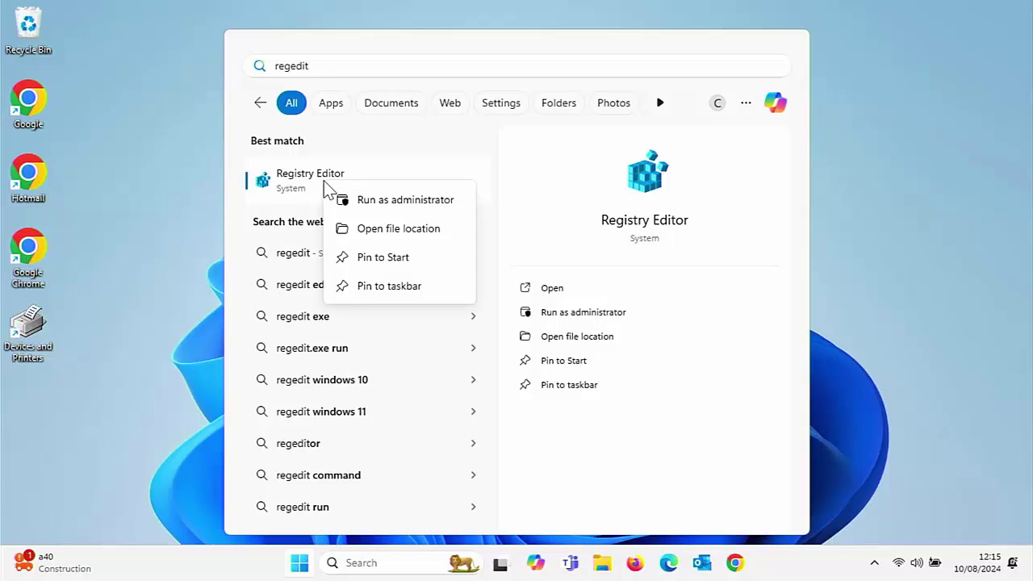
left_click(428, 200)
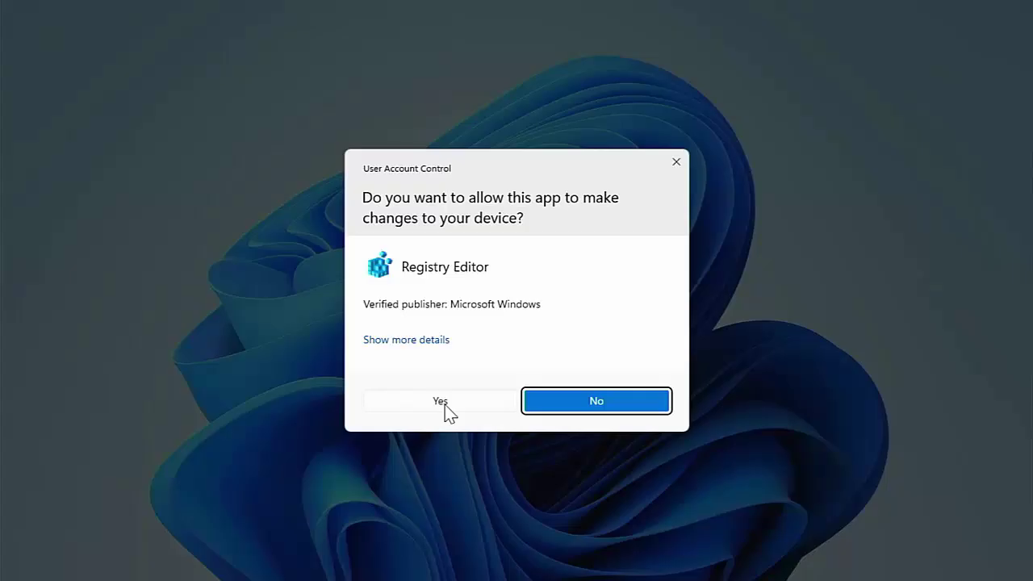
left_click(445, 404)
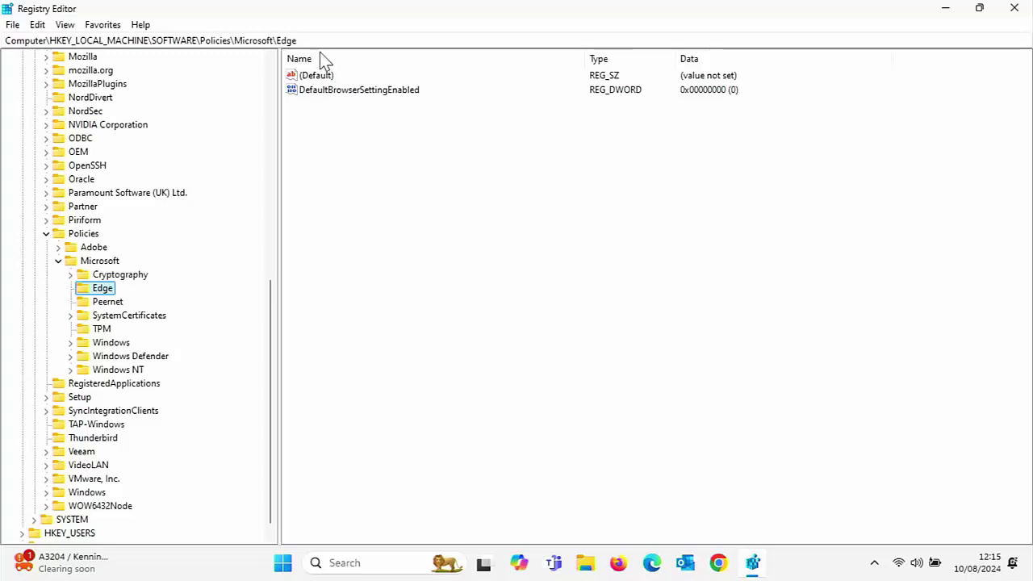
- Delete the DefaultBrowserSettingEnabled value and confirm the deletion
left_click(361, 90)
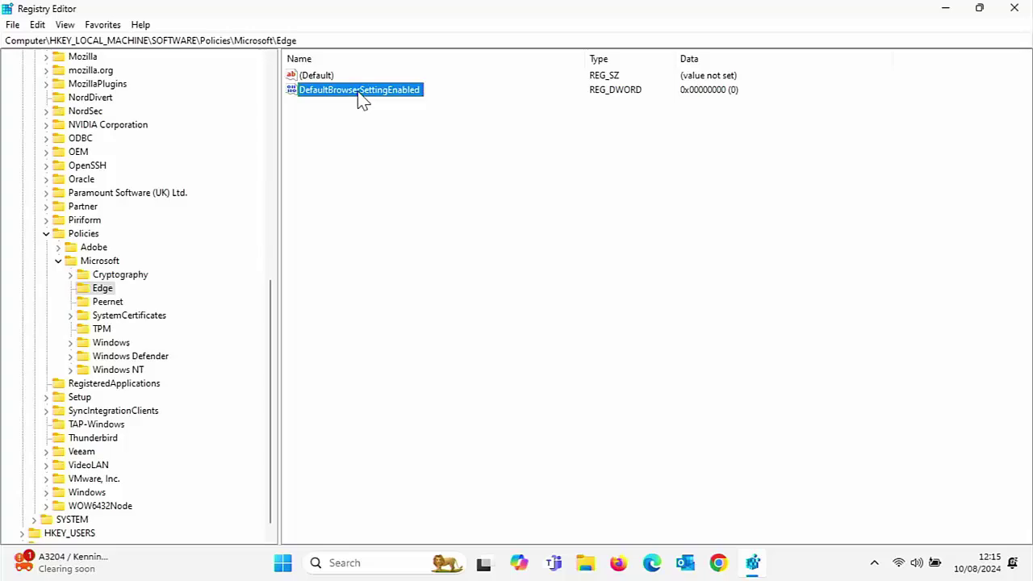
right_click(360, 90)
left_click(390, 137)
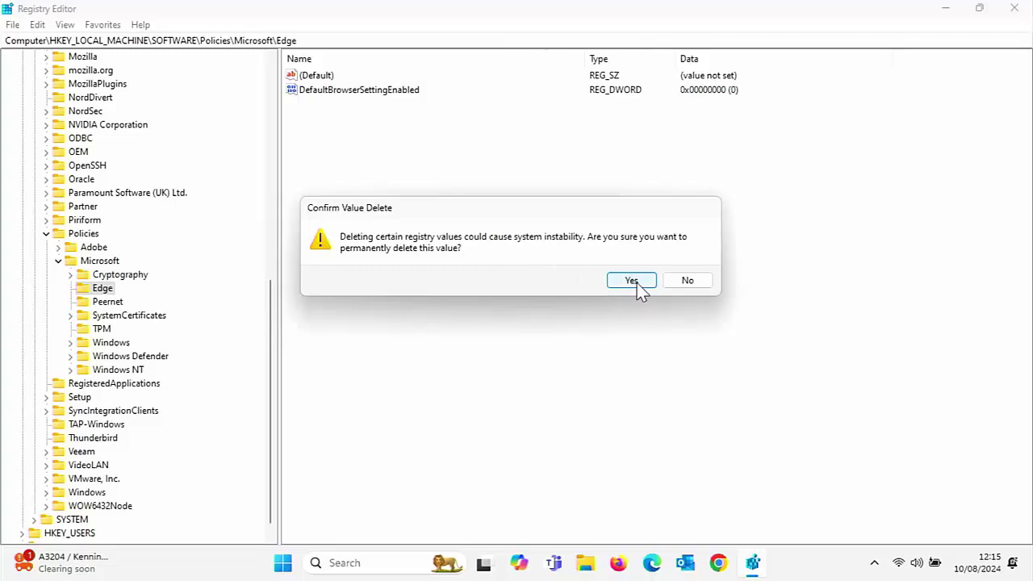
left_click(631, 281)
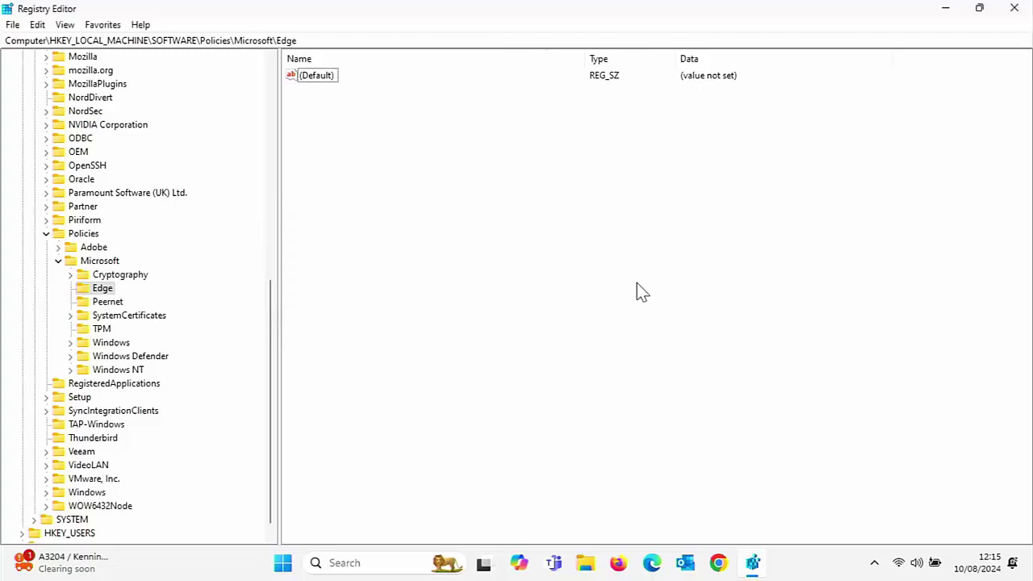
- Close Registry Editor and relaunch Microsoft Edge from the taskbar, opening a Microsoft Start new tab
left_click(1016, 10)
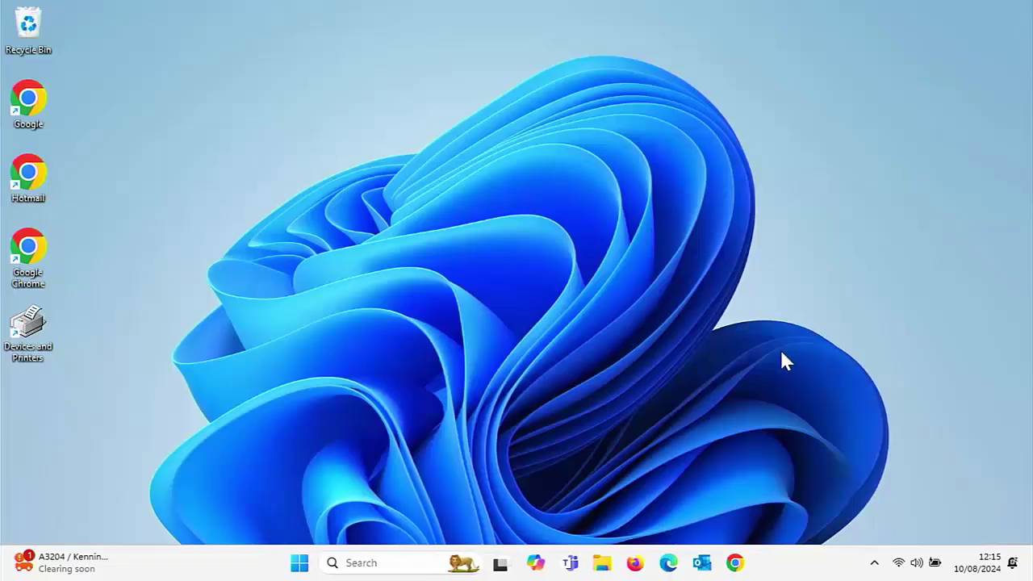
left_click(668, 562)
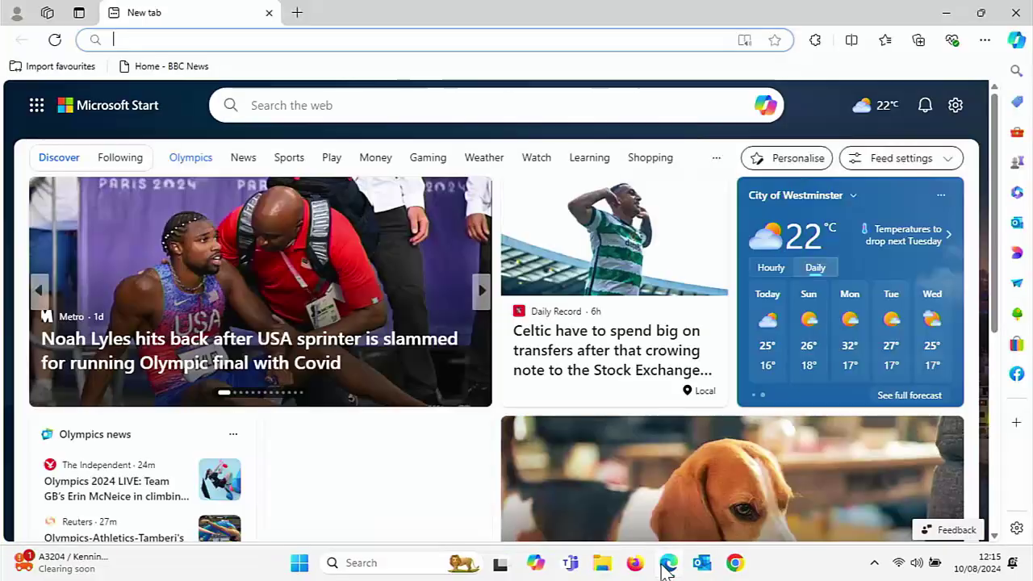